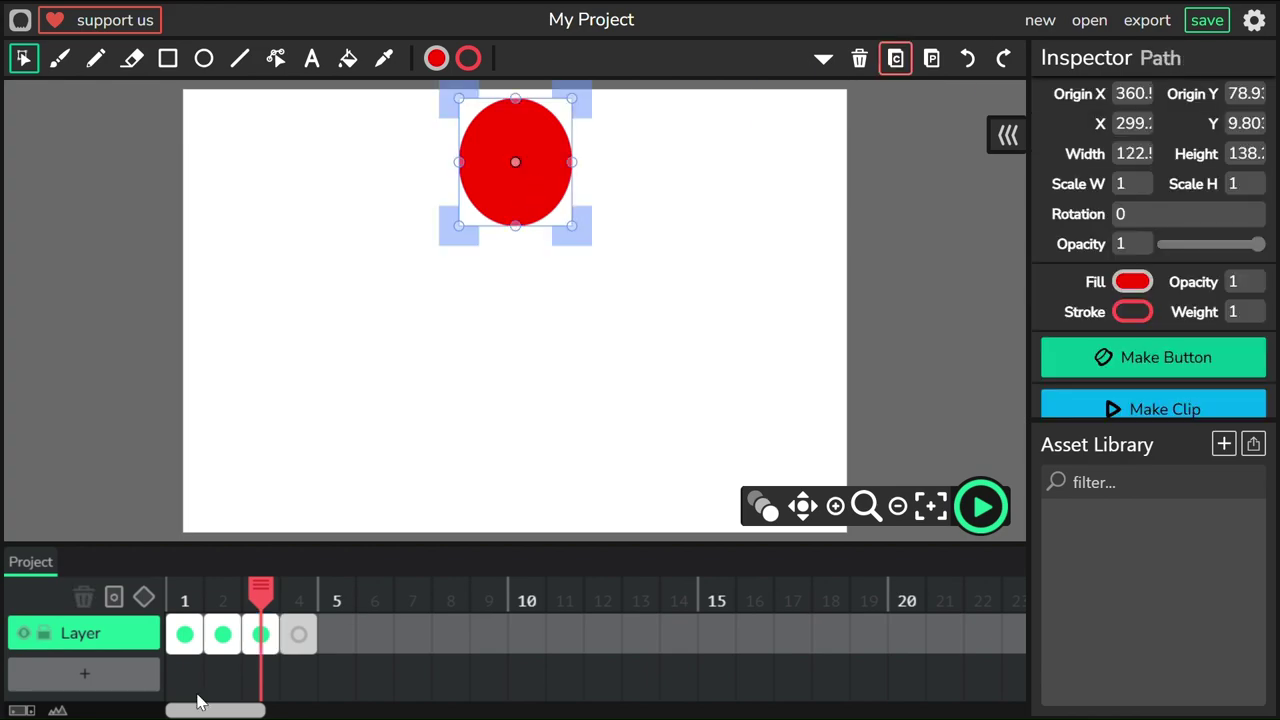
# Stretch the ball on frame 4 to about 143 high, move it slightly down, and copy it
pyautogui.moveTo(515, 226); pyautogui.dragTo(515, 230)
pyautogui.moveTo(514, 166); pyautogui.dragTo(514, 171)
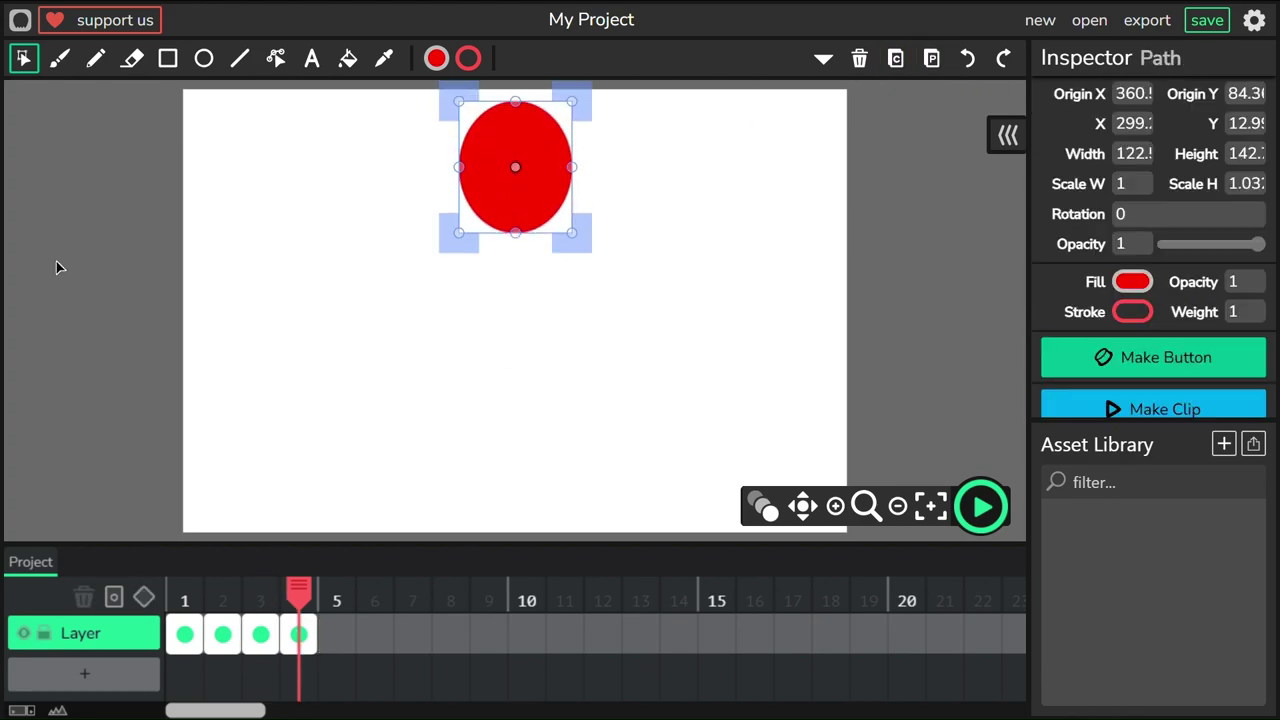
pyautogui.click(895, 58)
# Add blank frames 5 through 10 to the layer
pyautogui.click(337, 634)
pyautogui.click(375, 634)
pyautogui.moveTo(417, 640); pyautogui.dragTo(527, 640)
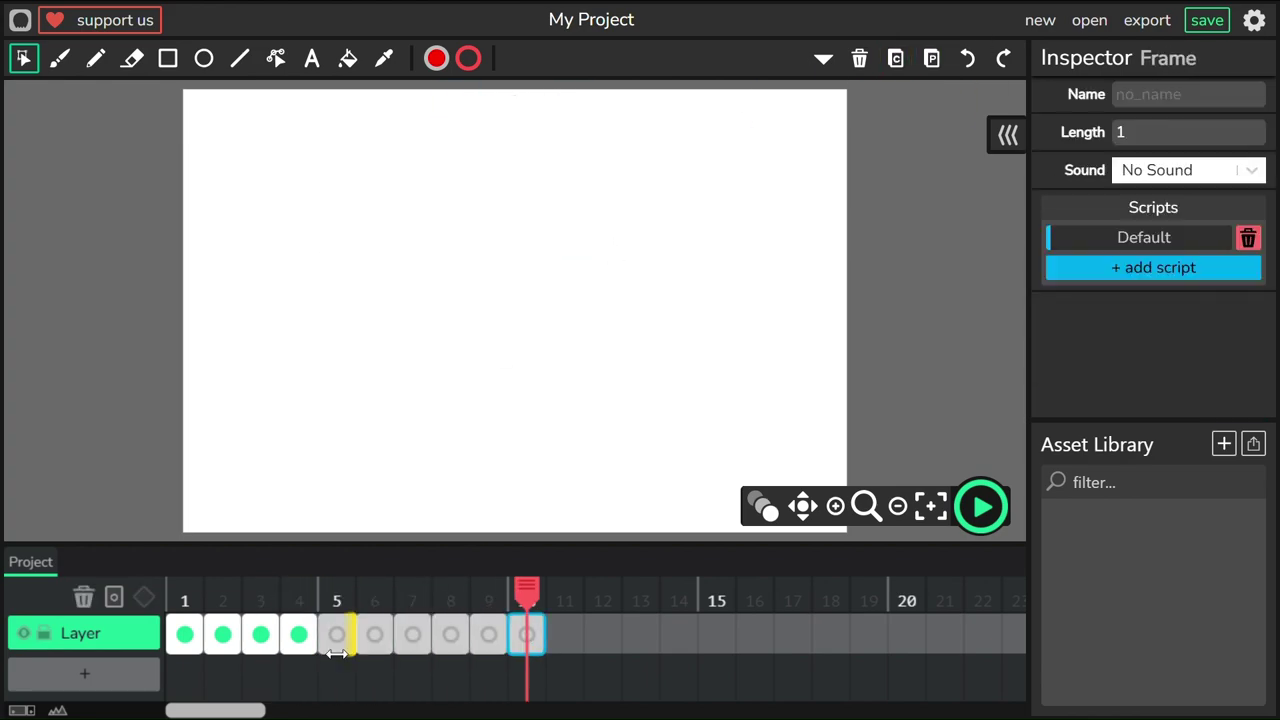
# Paste the ball on frames 5 and 6, stretching it to about 153 high on frame 5 and lowering each copy
pyautogui.click(929, 58)
pyautogui.moveTo(515, 233); pyautogui.dragTo(515, 238)
pyautogui.moveTo(516, 180); pyautogui.dragTo(517, 190)
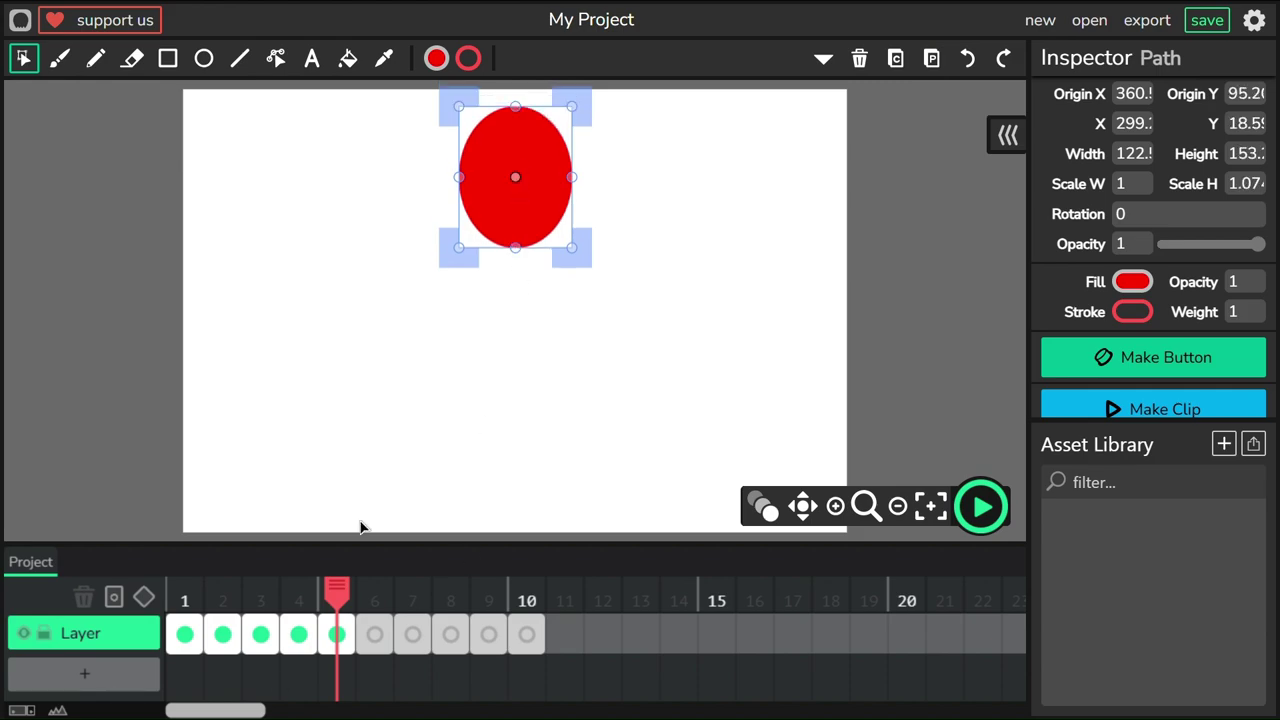
pyautogui.press('Right')
pyautogui.hotkey('ctrl', 'v')
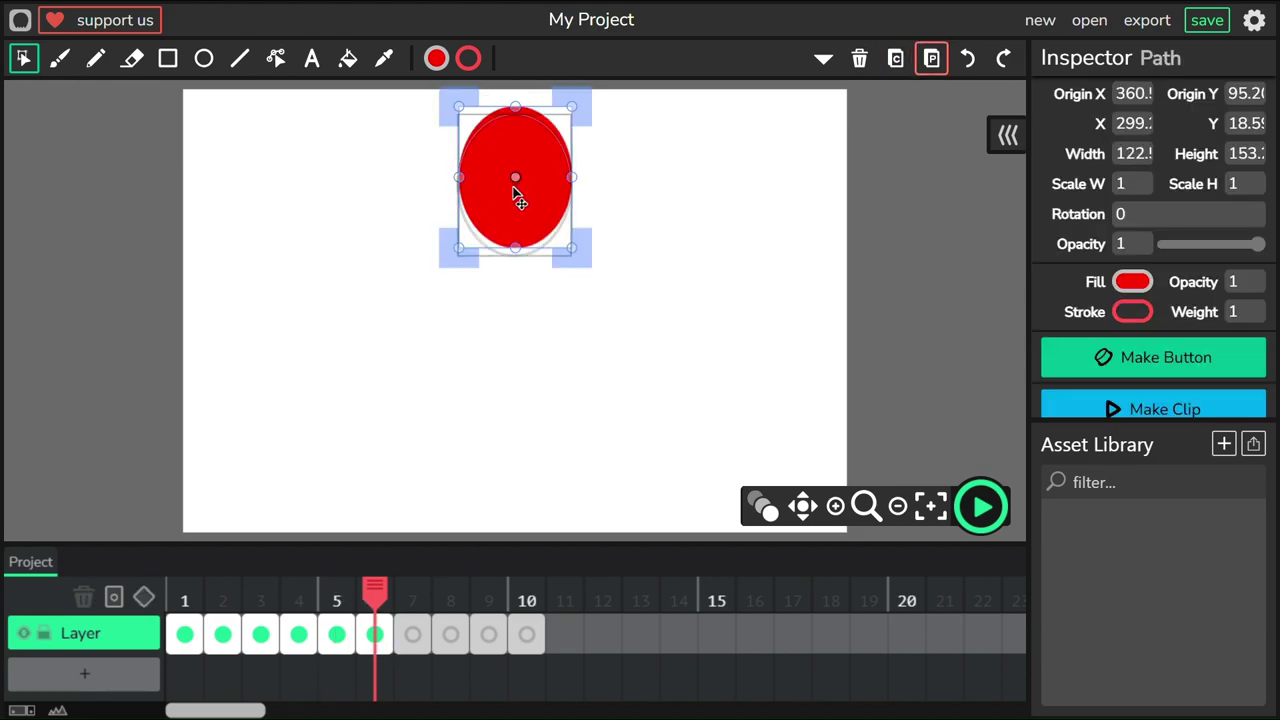
pyautogui.moveTo(519, 198); pyautogui.dragTo(519, 206)
# Paste the ball on frame 7, move it slightly down, and stretch it a little taller
pyautogui.click(390, 622)
pyautogui.press('Right')
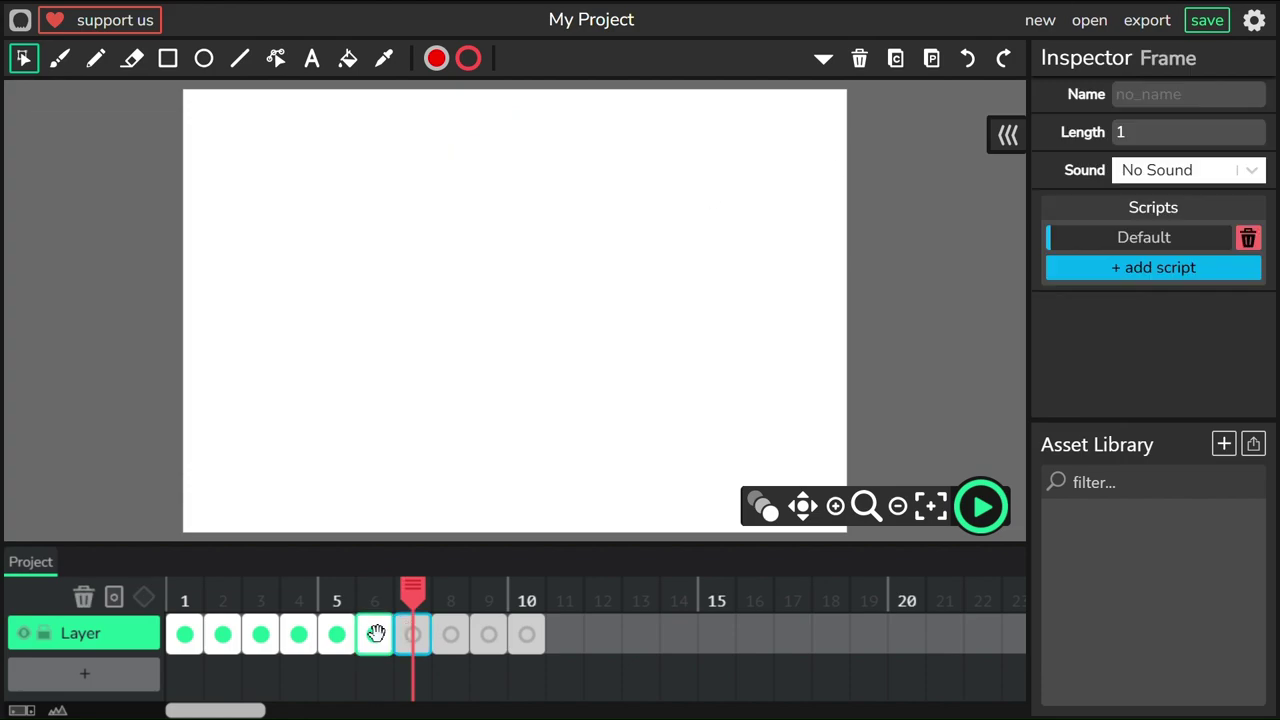
pyautogui.hotkey('ctrl', 'v')
pyautogui.click(514, 193)
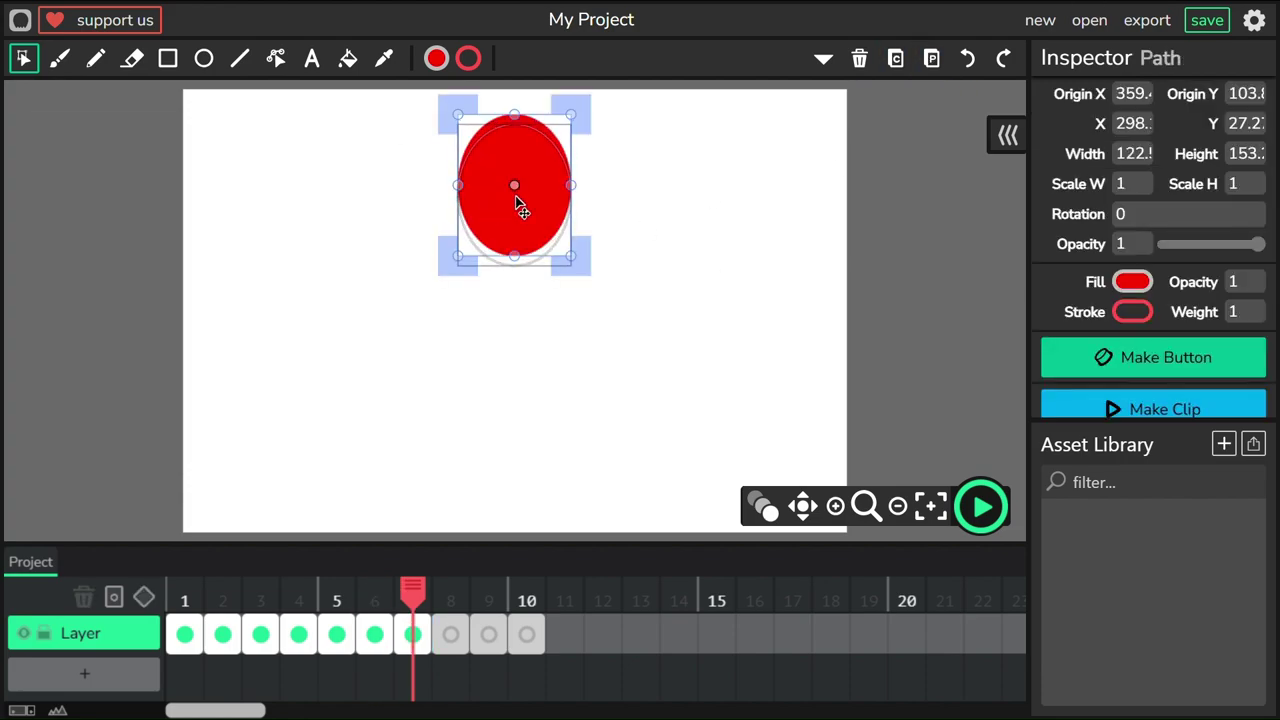
pyautogui.moveTo(514, 257); pyautogui.dragTo(514, 266)
# Copy the ball from frame 7 to frame 8 and adjust its position slightly
pyautogui.press('Right')
pyautogui.press('Left')
pyautogui.hotkey('ctrl', 'c')
pyautogui.press('Right')
pyautogui.click(931, 60)
pyautogui.moveTo(516, 212); pyautogui.dragTo(511, 211)
pyautogui.hotkey('ctrl', 'z')
# Add blank frames through frame 20, and paste the ball on frame 9 slightly lower than on frame 8
pyautogui.click(565, 635)
pyautogui.moveTo(600, 640); pyautogui.dragTo(907, 635)
pyautogui.click(488, 635)
pyautogui.hotkey('ctrl', 'v')
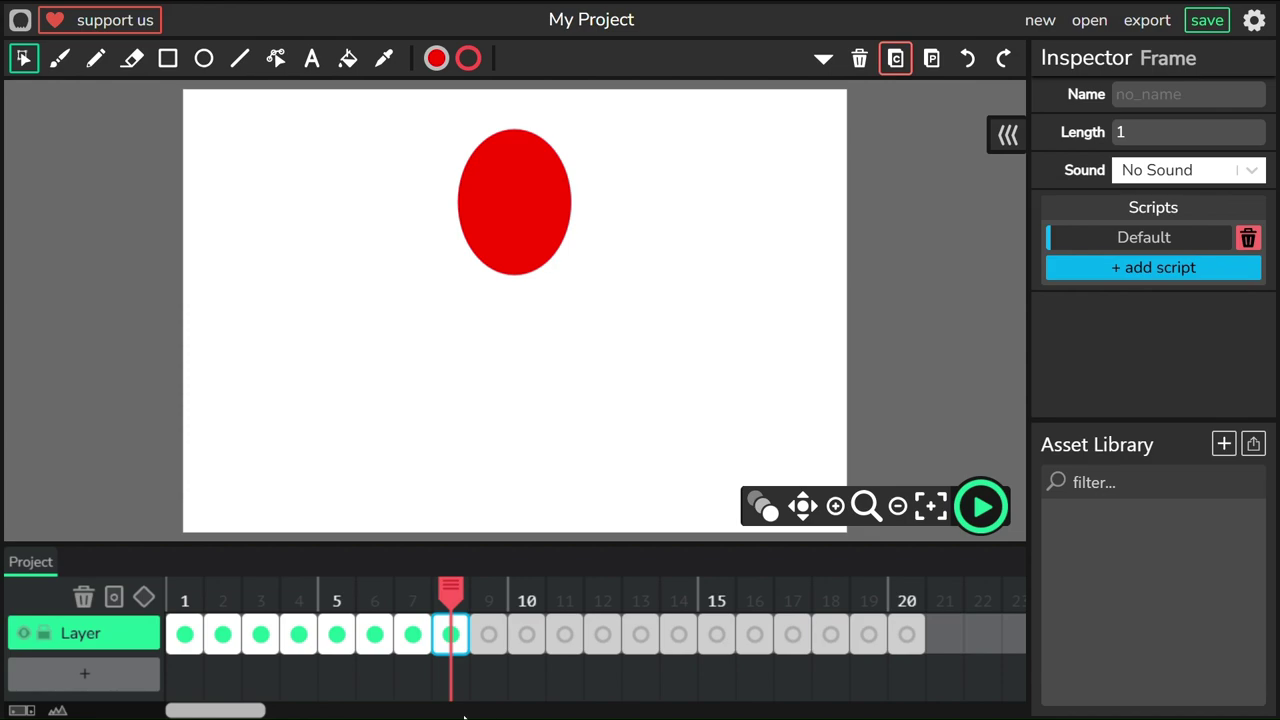
pyautogui.click(931, 58)
pyautogui.moveTo(516, 220); pyautogui.dragTo(516, 228)
pyautogui.click(884, 287)
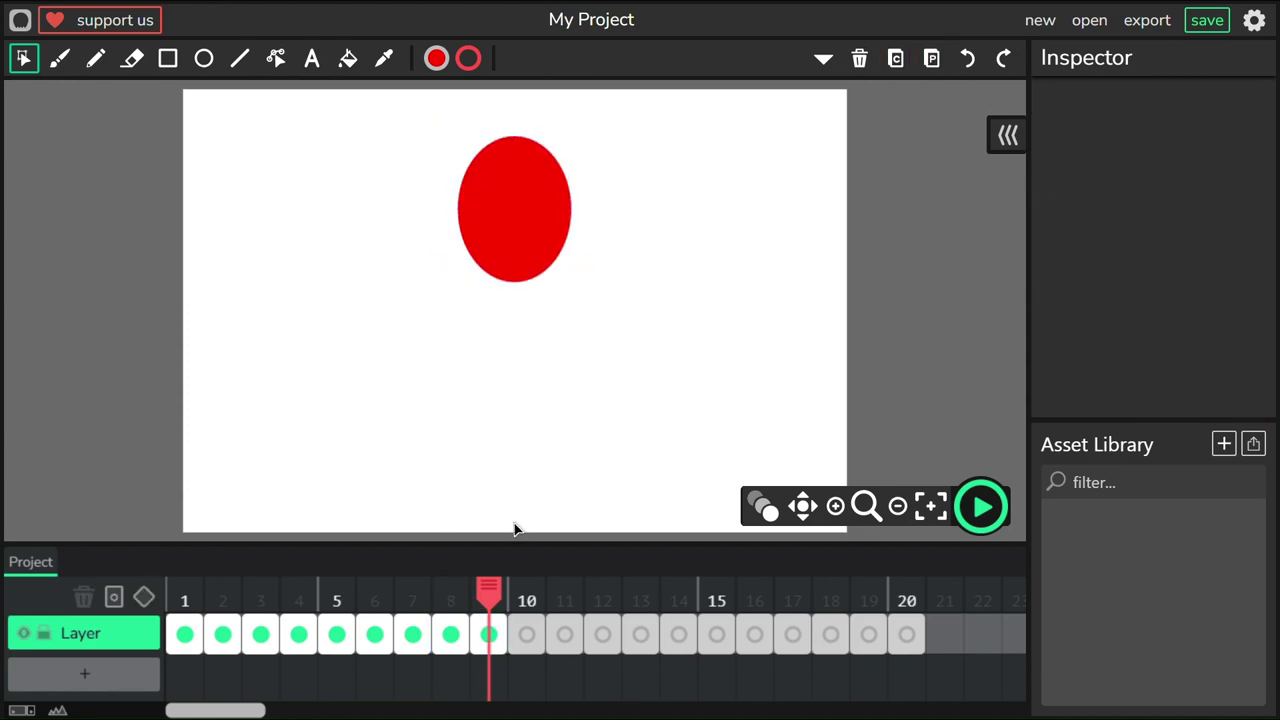
# Preview the animation to check the ball's fall through frame 9
pyautogui.click(980, 506)
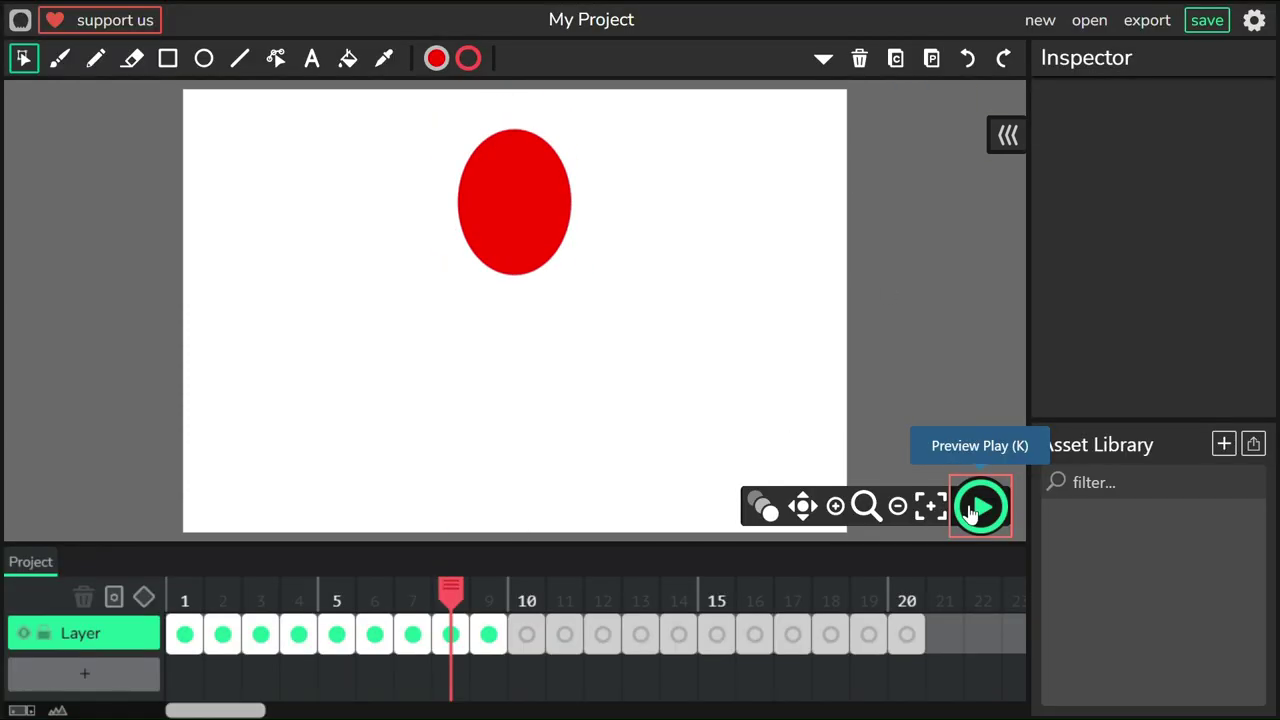
pyautogui.click(980, 506)
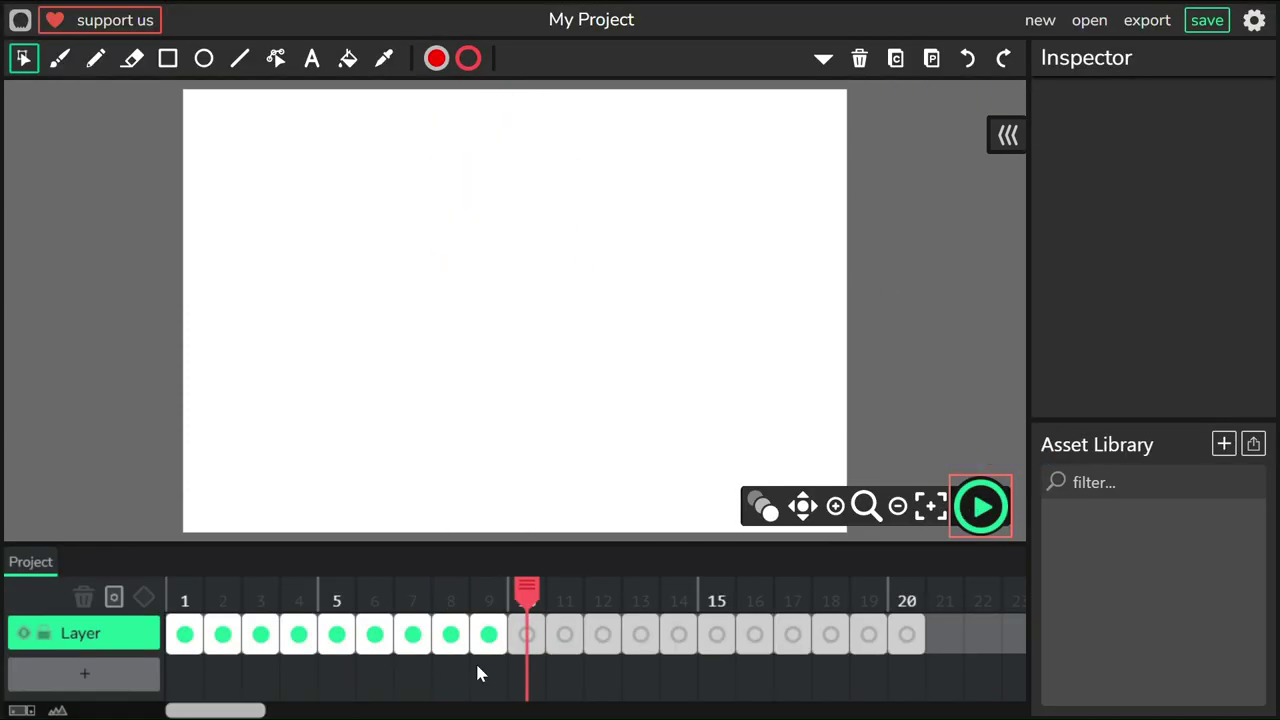
# Copy the frame 9 ball to frames 10 and 11, stretching it to about 166 high on frame 10 and lowering each copy
pyautogui.click(488, 635)
pyautogui.hotkey('ctrl', 'c')
pyautogui.click(527, 635)
pyautogui.hotkey('ctrl', 'v')
pyautogui.click(497, 245)
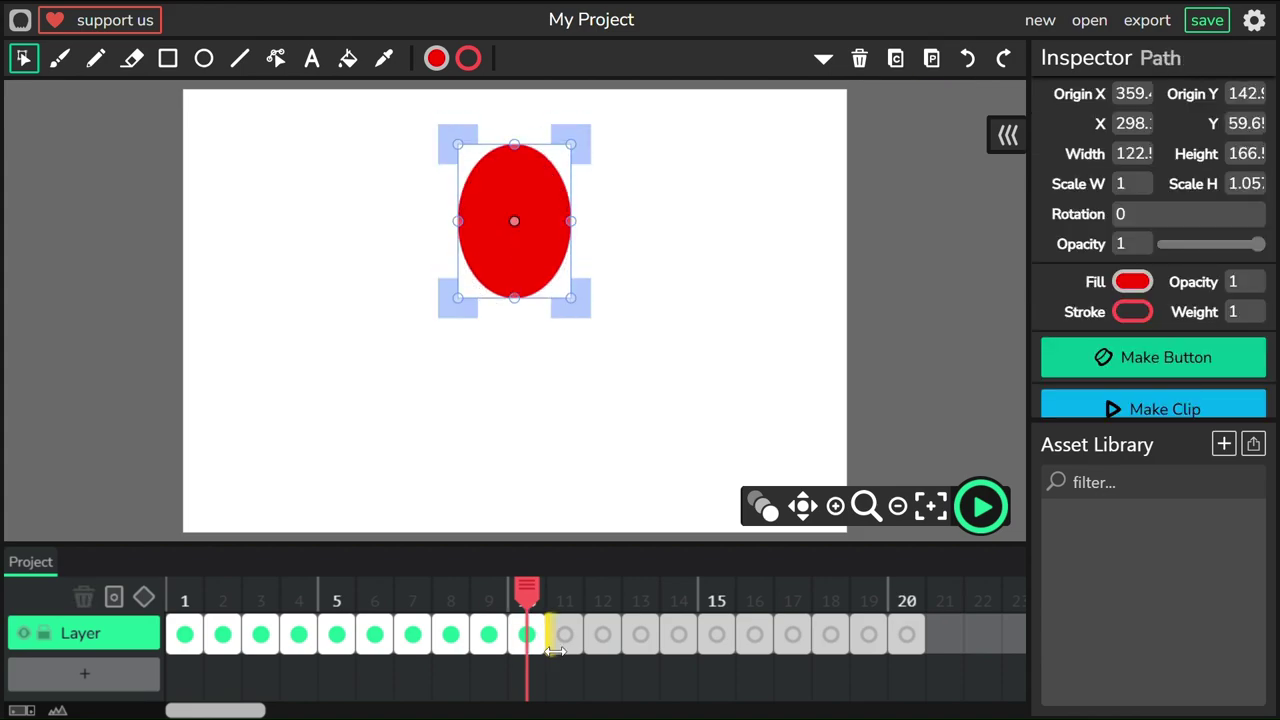
pyautogui.press('.')
pyautogui.hotkey('ctrl', 'v')
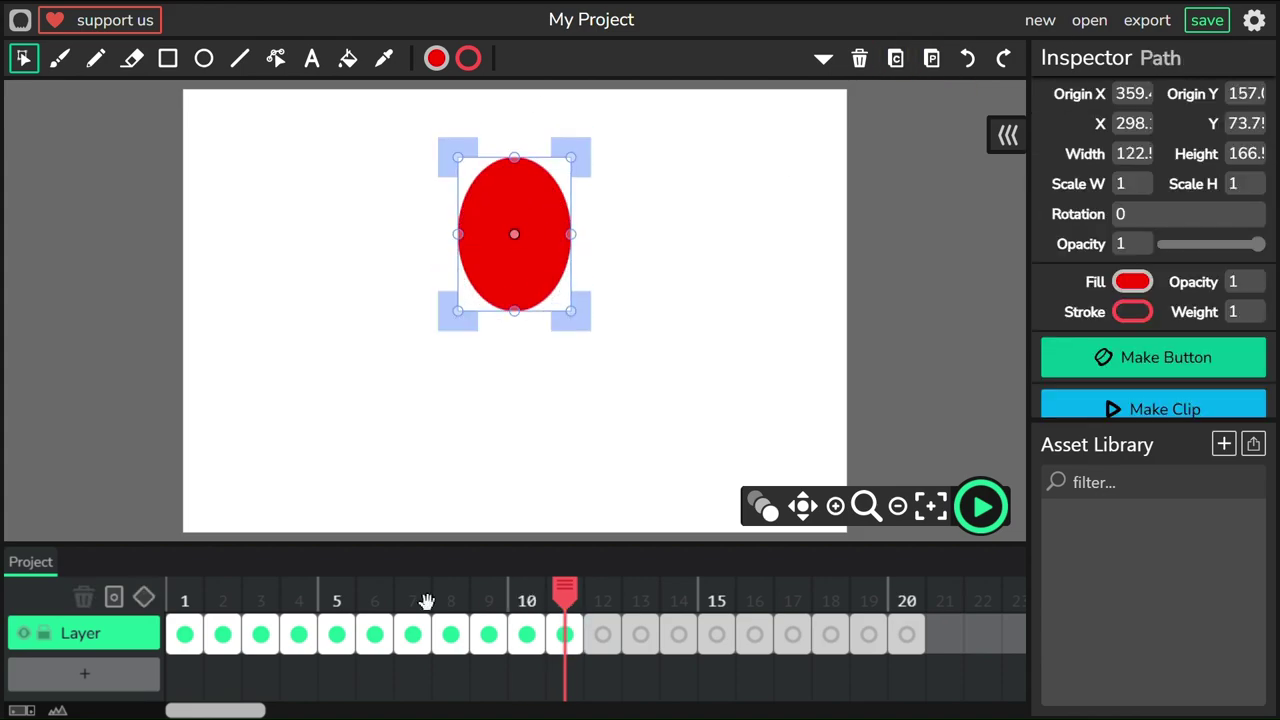
# Paste the frame 11 ball on frame 12 and stretch it downward to about 175 high
pyautogui.press('Return')
pyautogui.press('Return')
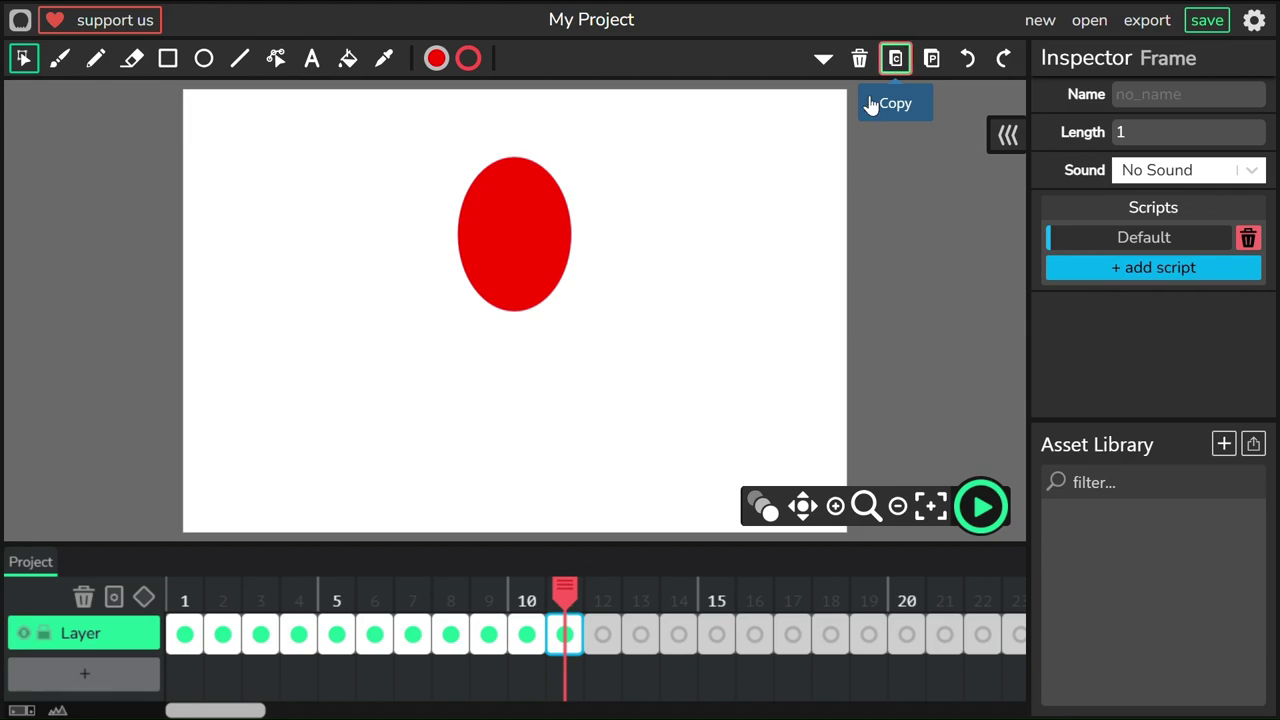
pyautogui.press('.')
pyautogui.hotkey('ctrl', 'v')
pyautogui.moveTo(513, 318); pyautogui.dragTo(513, 330)
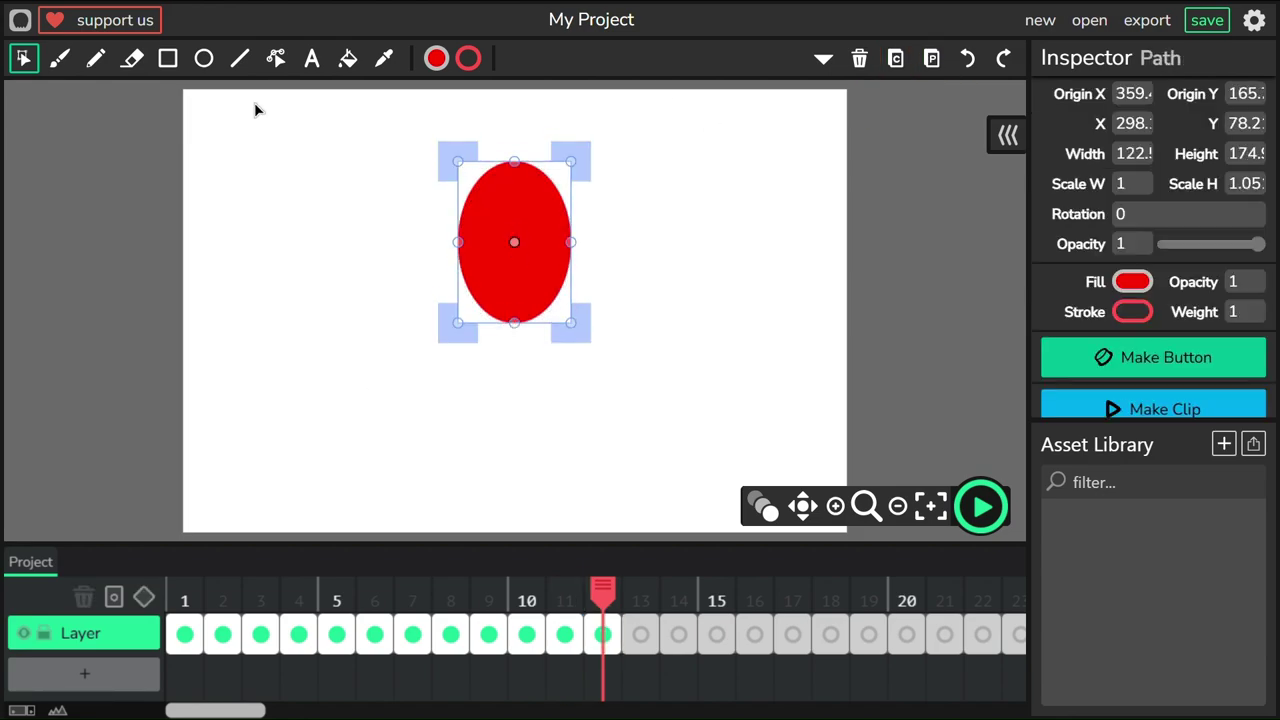
# Copy the ball on frame 12 and preview the animation
pyautogui.click(895, 58)
pyautogui.press('Return')
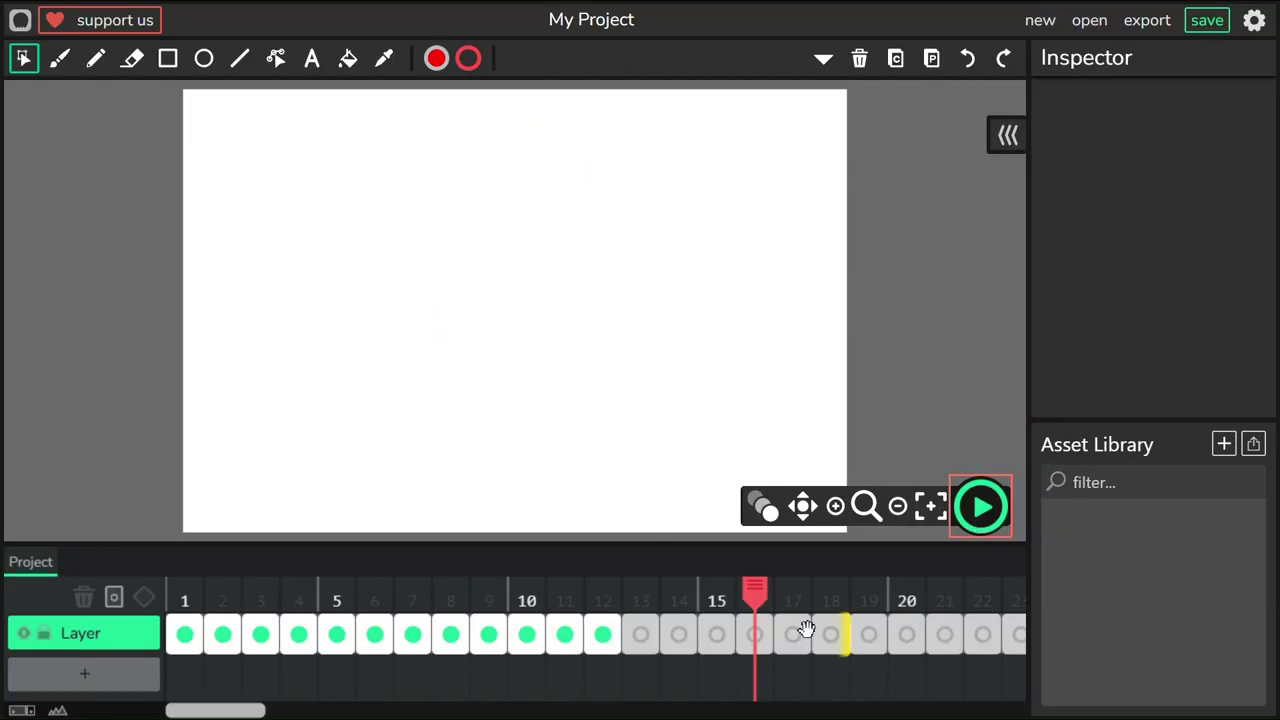
pyautogui.click(980, 506)
# Paste the ball on frames 13 and 14, stretching it to about 181 high on frame 13 and lowering each copy
pyautogui.press('.')
pyautogui.click(931, 58)
pyautogui.moveTo(514, 323); pyautogui.dragTo(514, 329)
pyautogui.moveTo(517, 249); pyautogui.dragTo(514, 257)
pyautogui.click(895, 58)
pyautogui.press('.')
pyautogui.click(931, 58)
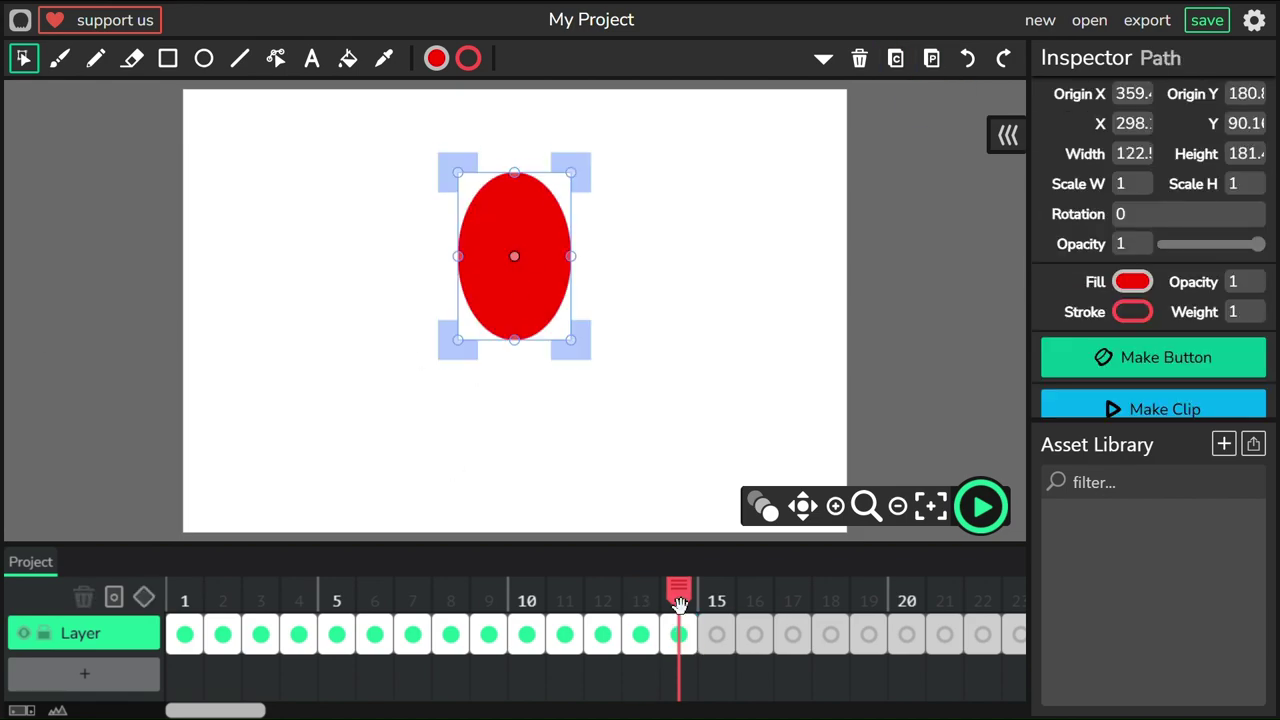
# Preview the animation and copy the contents of frame 14
pyautogui.click(677, 146)
pyautogui.click(980, 506)
pyautogui.click(980, 506)
pyautogui.press(',')
pyautogui.click(895, 58)
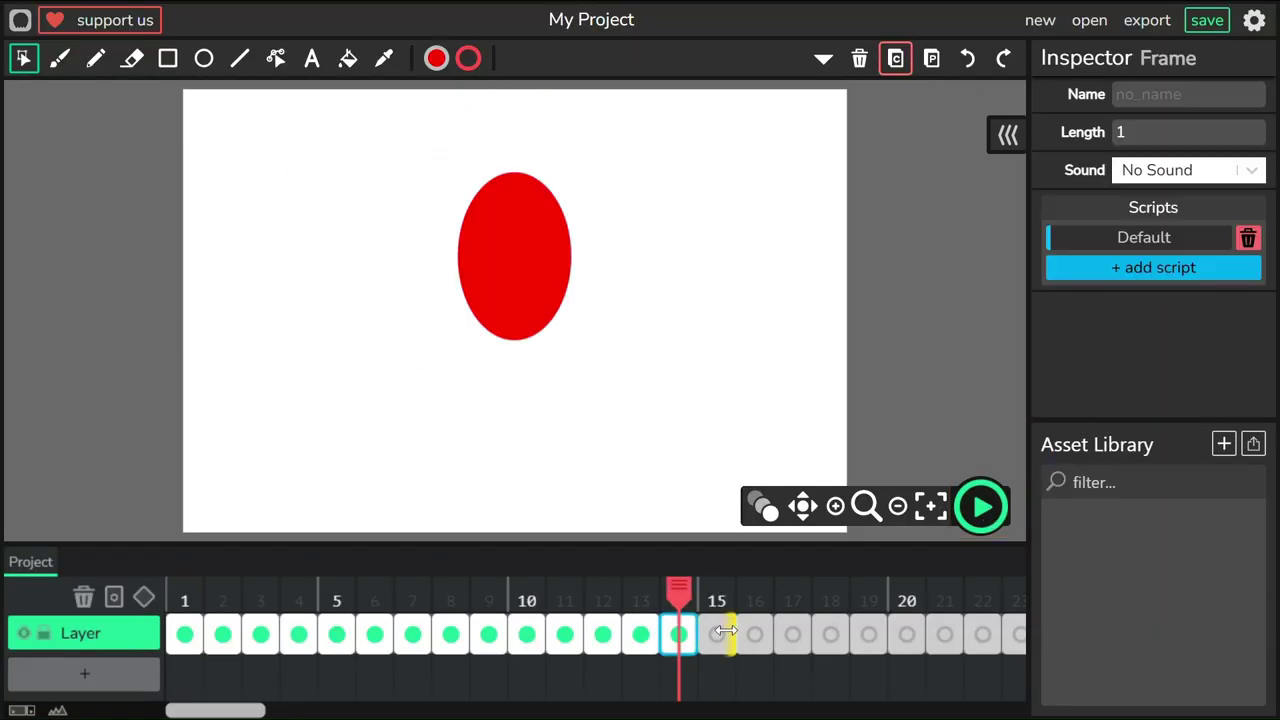
# Paste the ball on frames 15 and 16, stretching it to about 192 high on frame 15 and moving it further down
pyautogui.press('.')
pyautogui.click(931, 58)
pyautogui.moveTo(512, 342); pyautogui.dragTo(512, 349)
pyautogui.moveTo(514, 259); pyautogui.dragTo(517, 274)
pyautogui.click(753, 590)
pyautogui.hotkey('ctrl', 'v')
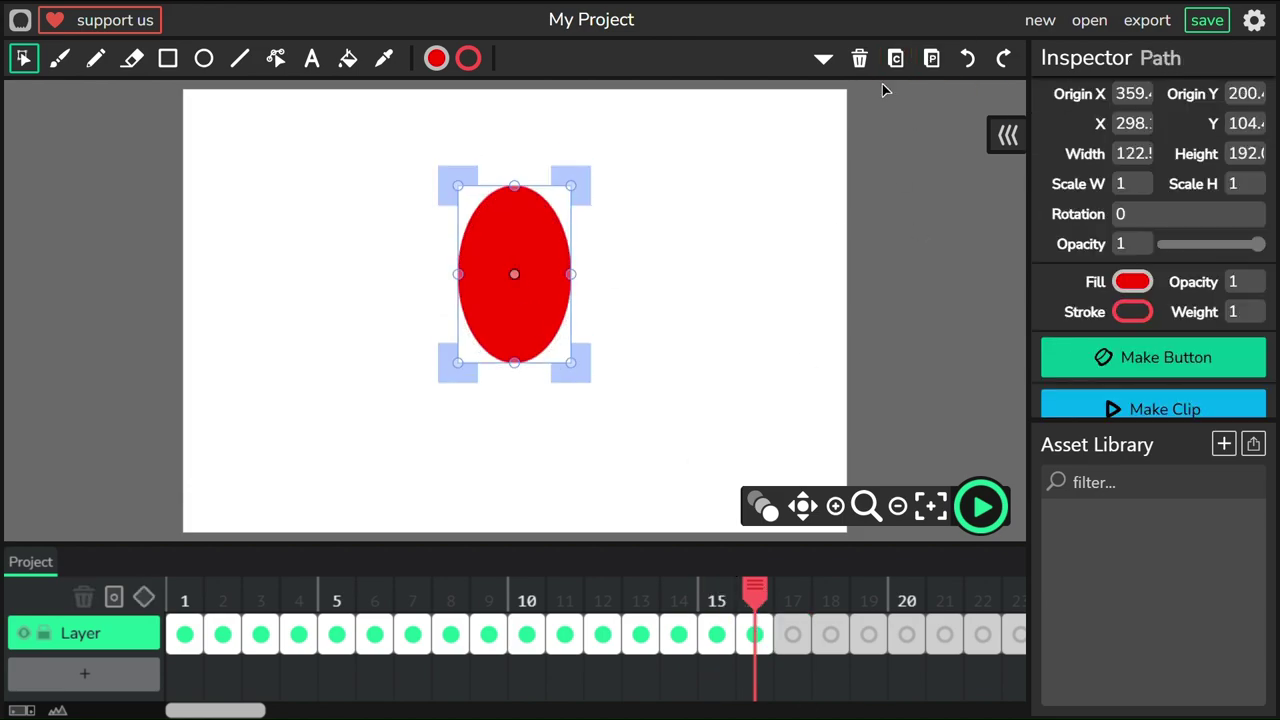
# Paste the ball on frame 17, stretch it to about 203 high, and move it slightly down
pyautogui.press('.')
pyautogui.click(931, 60)
pyautogui.moveTo(513, 368); pyautogui.dragTo(513, 378)
pyautogui.moveTo(514, 277); pyautogui.dragTo(514, 288)
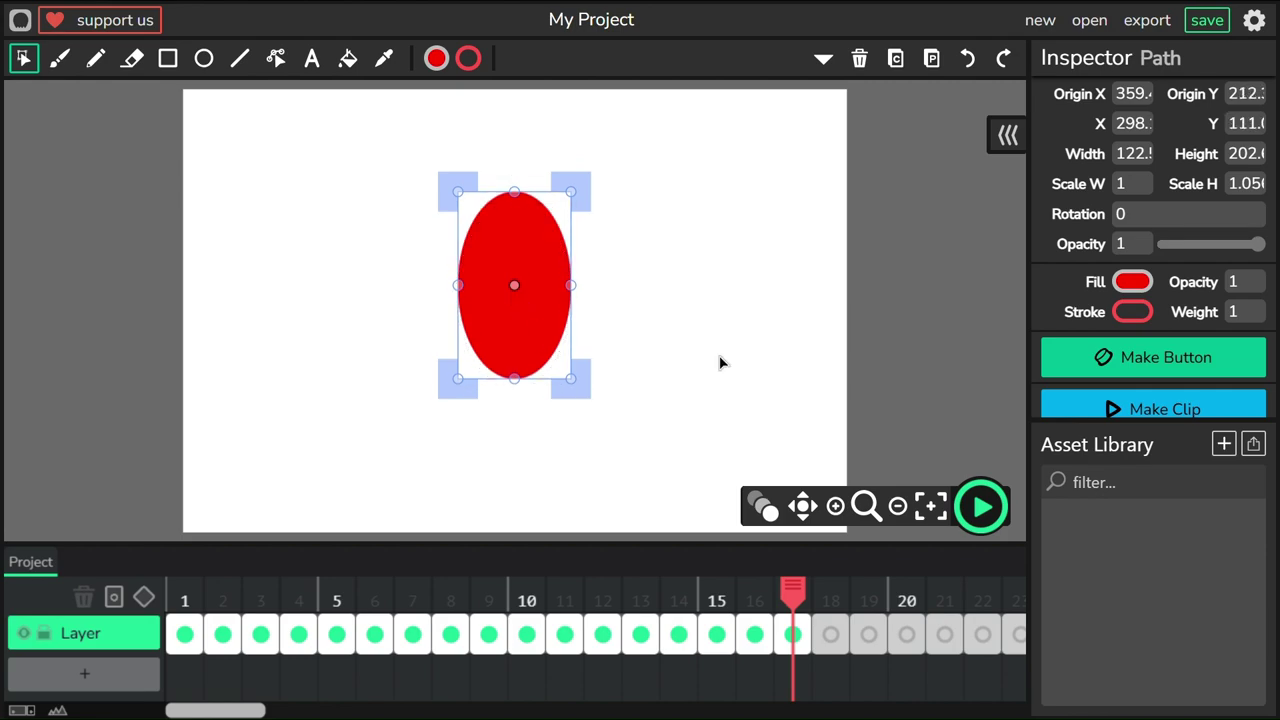
# Paste the ball on frame 18, lower it slightly, and squash it from above to about 184 high
pyautogui.press('.')
pyautogui.click(931, 60)
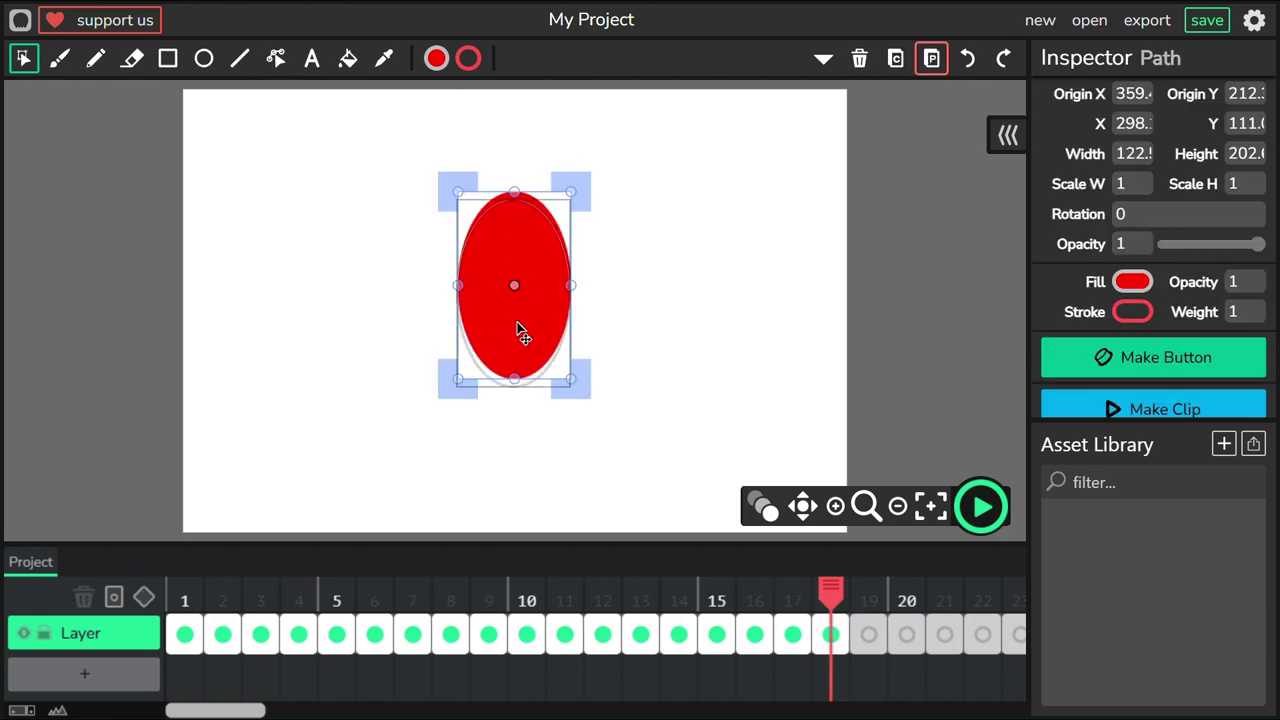
pyautogui.moveTo(520, 340); pyautogui.dragTo(520, 354)
pyautogui.click(967, 58)
pyautogui.moveTo(514, 192); pyautogui.dragTo(514, 201)
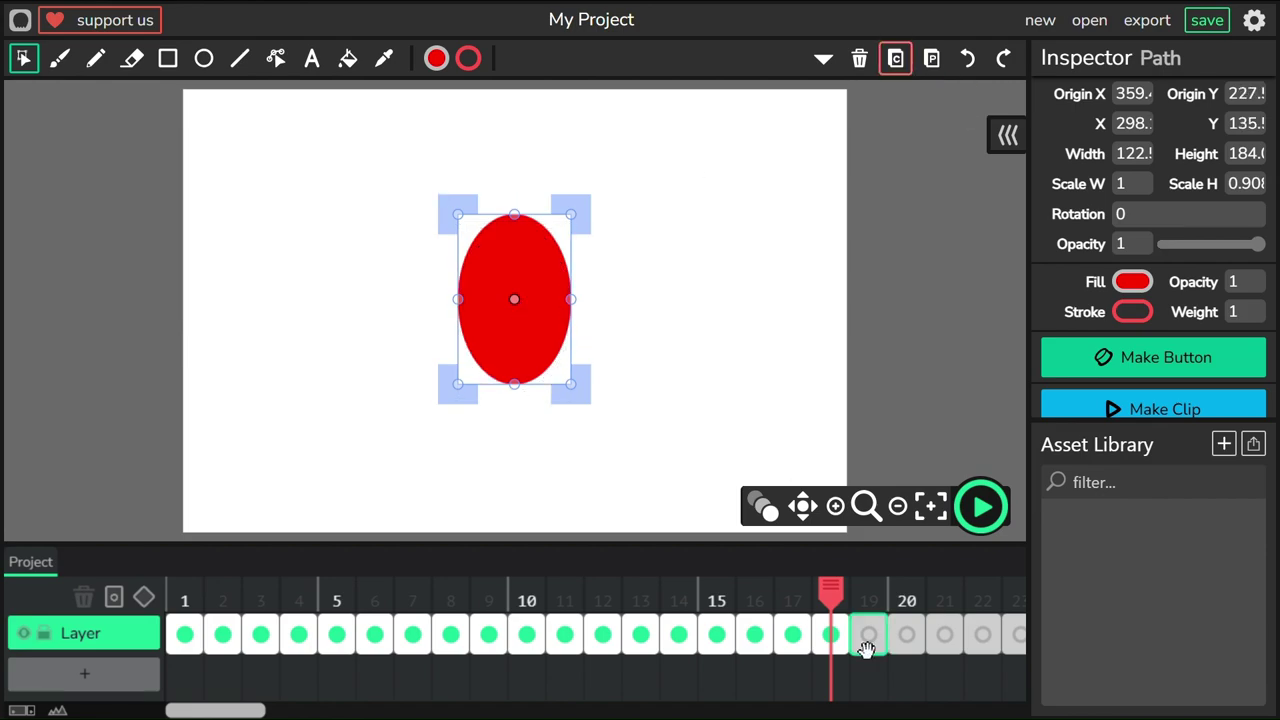
# Paste the ball on frames 19 and 20, lowering each copy and squashing the frame 20 ball to about 172 high
pyautogui.press('.')
pyautogui.hotkey('ctrl', 'v')
pyautogui.moveTo(514, 343); pyautogui.dragTo(516, 384)
pyautogui.hotkey('ctrl', 'c')
pyautogui.press('.')
pyautogui.hotkey('ctrl', 'v')
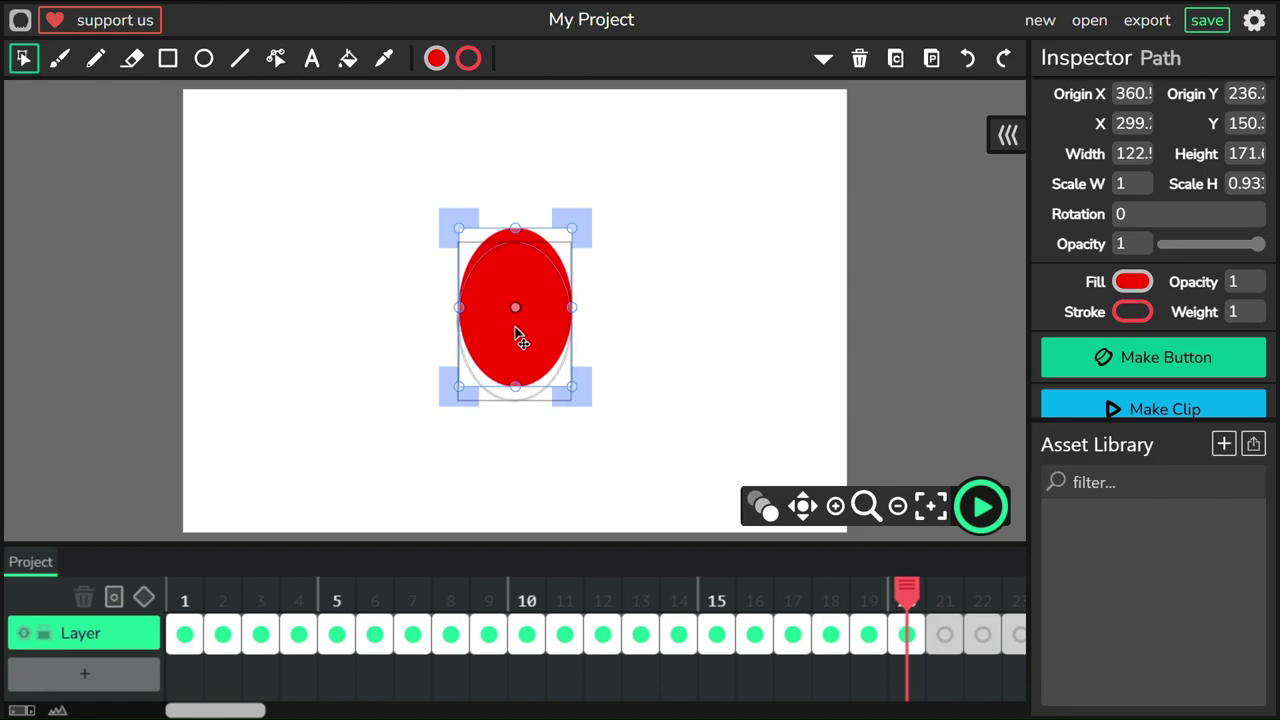
pyautogui.moveTo(520, 340); pyautogui.dragTo(519, 356)
# Copy the ball to frame 21, squash it to about 165 high, and preview the animation
pyautogui.hotkey('ctrl', 'c')
pyautogui.press('.')
pyautogui.hotkey('ctrl', 'v')
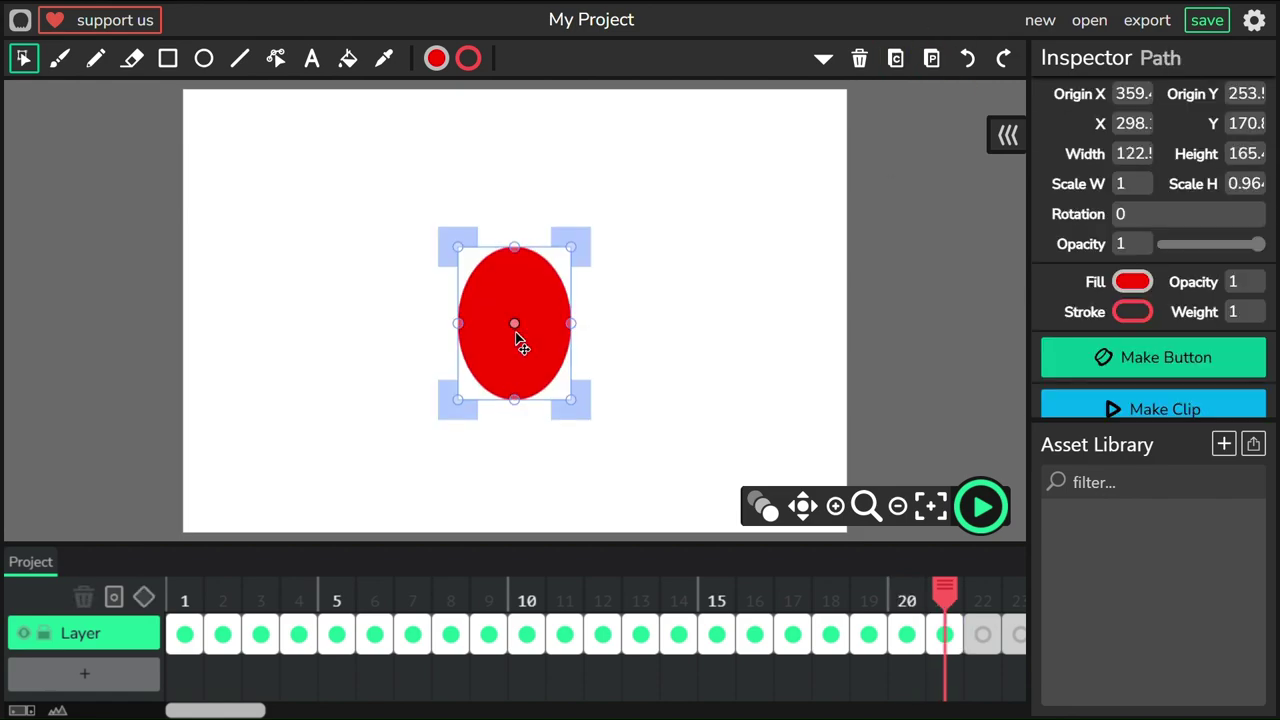
pyautogui.click(980, 507)
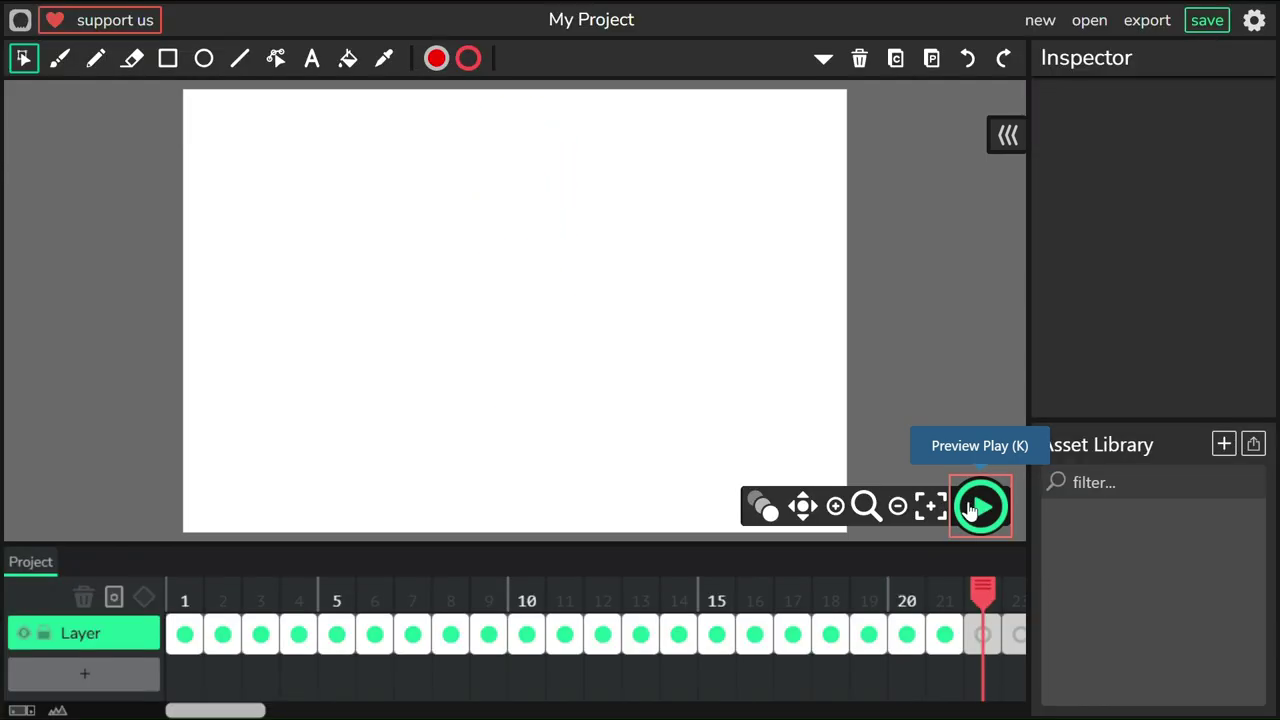
# Paste the ball lower on frames 22 and 23, squashing it to about 155 high and about 149 high respectively
pyautogui.click(983, 634)
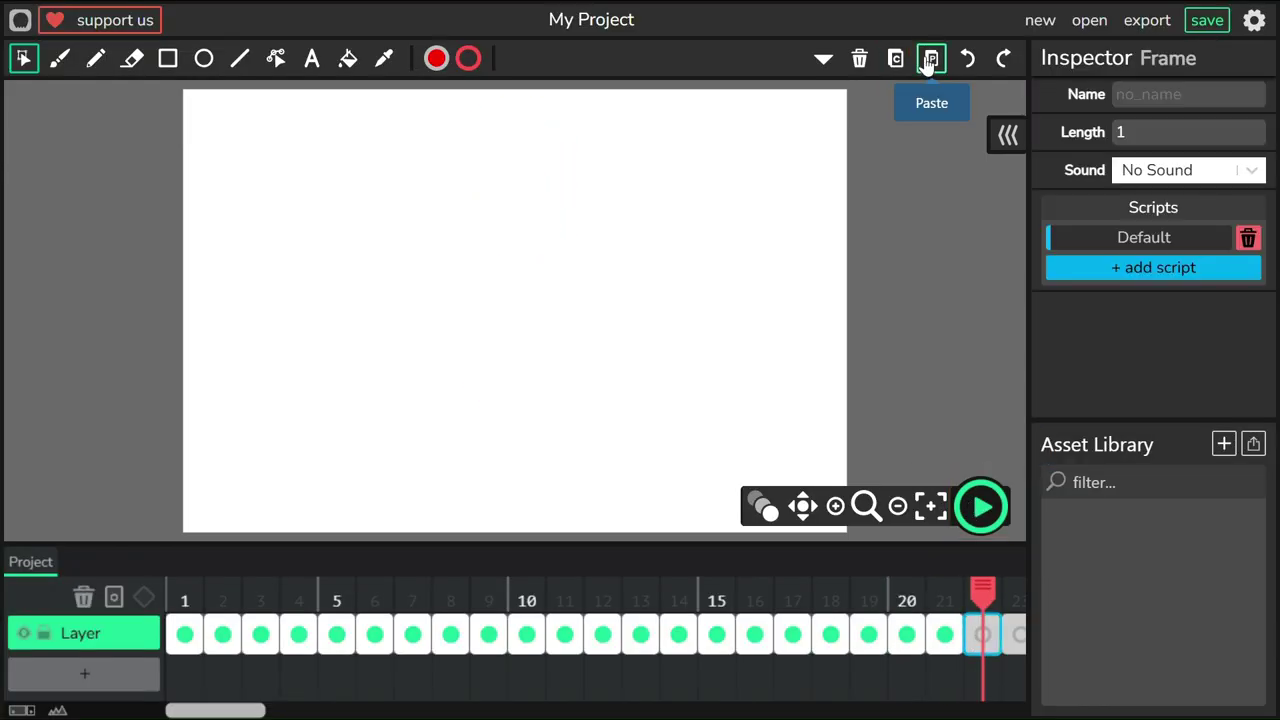
pyautogui.click(931, 58)
pyautogui.moveTo(520, 360); pyautogui.dragTo(520, 375)
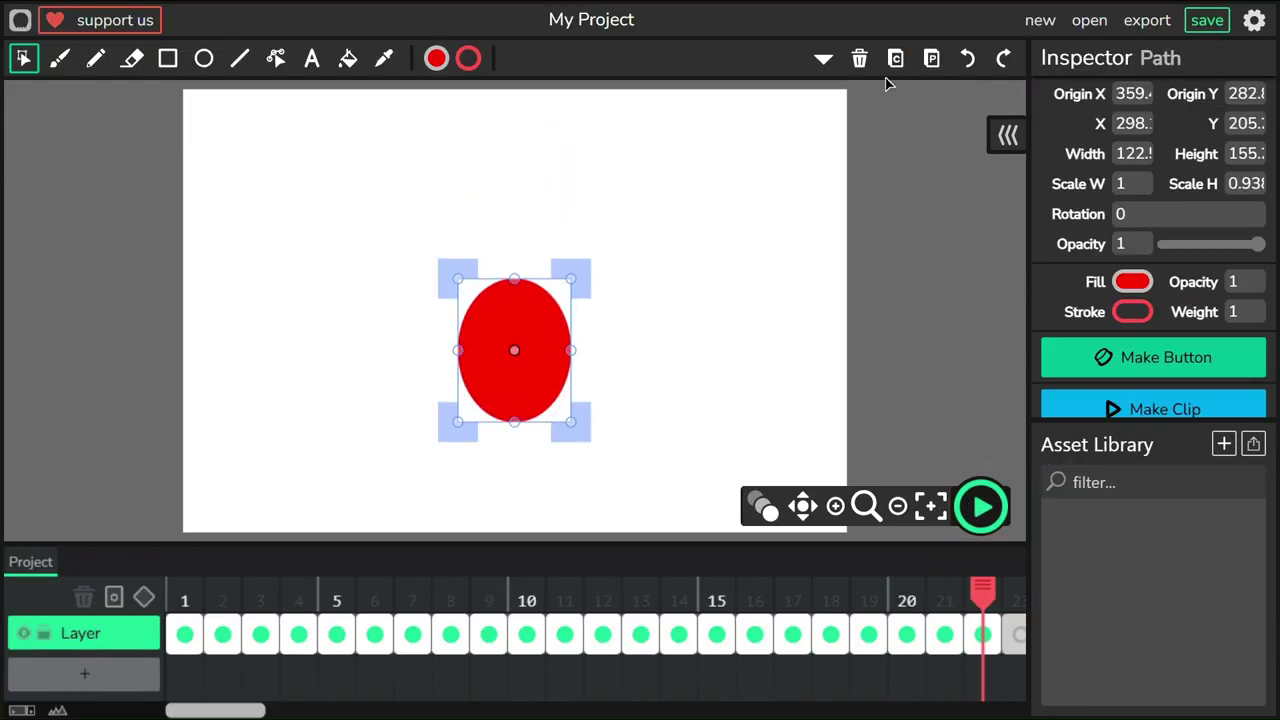
pyautogui.click(983, 597)
pyautogui.hotkey('ctrl', 'v')
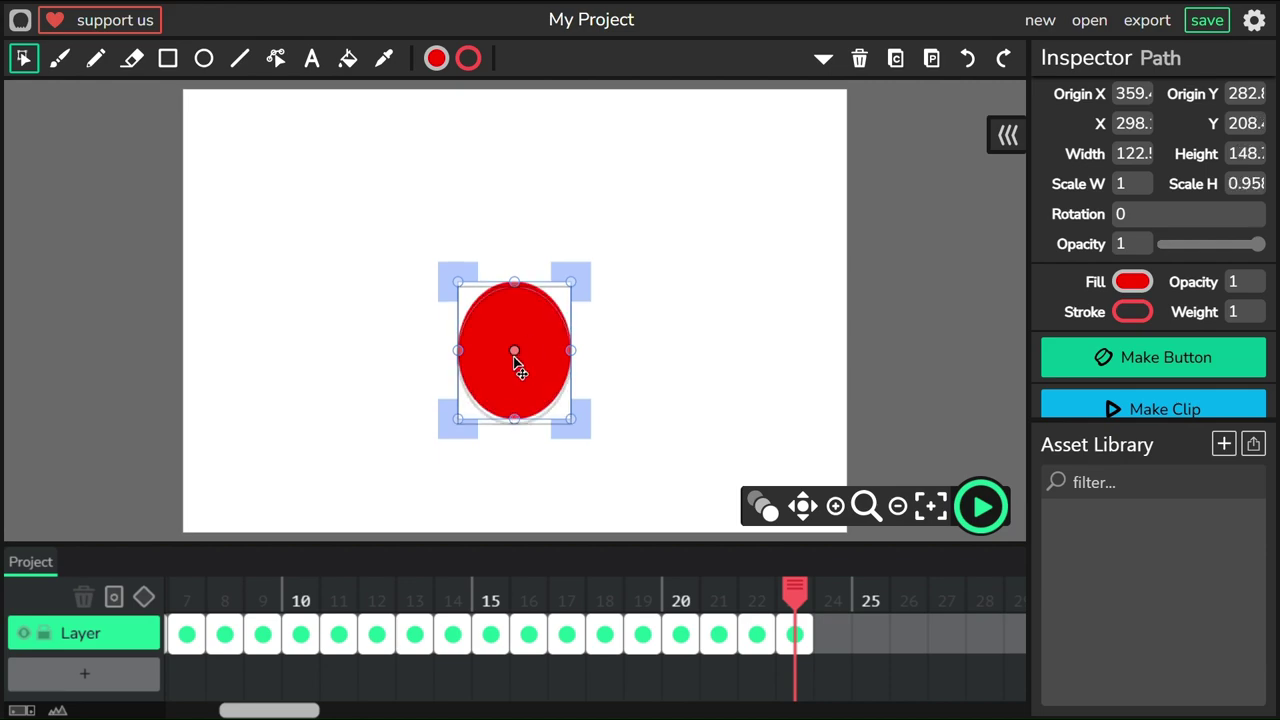
# Add more blank frames after frame 23 and paste the ball on frame 24, moved further down
pyautogui.click(908, 634)
pyautogui.click(833, 634)
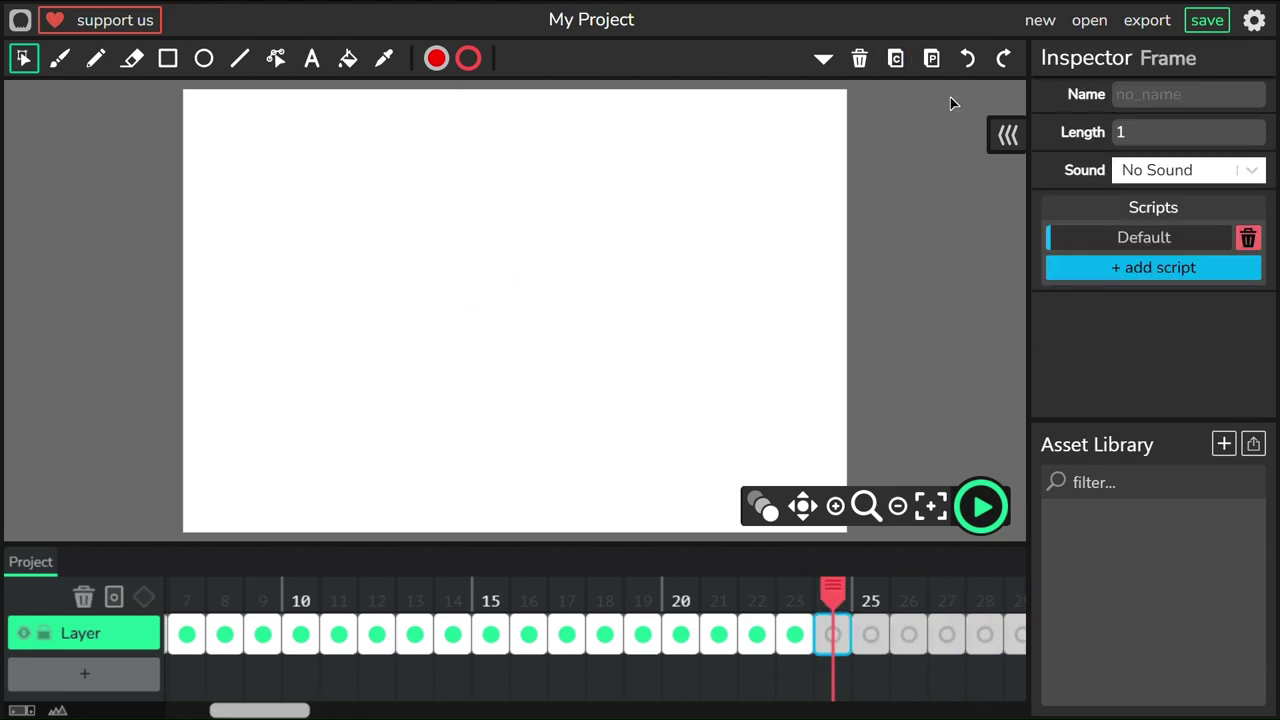
pyautogui.hotkey('ctrl', 'v')
pyautogui.moveTo(513, 372); pyautogui.dragTo(528, 431)
# Copy the frame 24 ball onward to frames 25 and 26, continuing its fall
pyautogui.hotkey('ctrl', 'c')
pyautogui.press('.')
pyautogui.hotkey('ctrl', 'v')
pyautogui.click(895, 58)
pyautogui.press('.')
pyautogui.click(931, 58)
# Copy the frame 26 ball onward to frames 27 and 28, moving it slightly down
pyautogui.click(895, 58)
pyautogui.press('.')
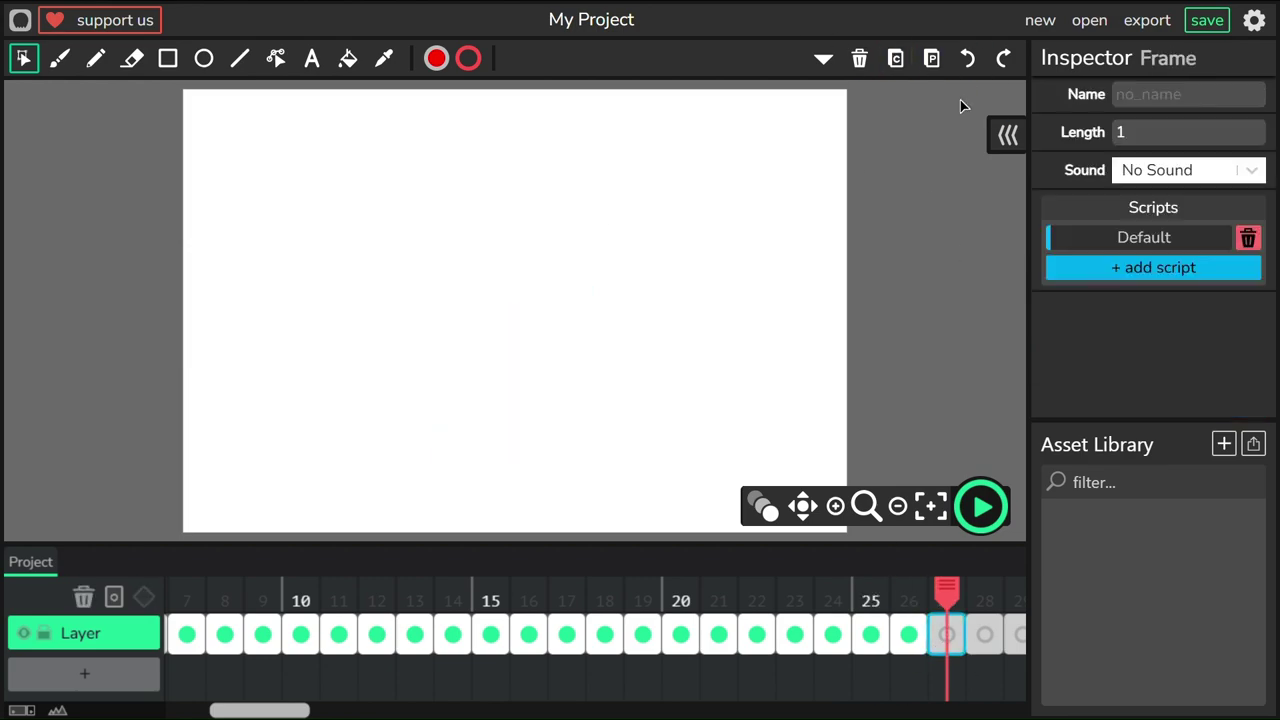
pyautogui.click(931, 58)
pyautogui.moveTo(518, 437)
pyautogui.mouseDown()
pyautogui.moveTo(530, 454)
pyautogui.moveTo(520, 432)
pyautogui.moveTo(518, 446)
pyautogui.mouseUp()
pyautogui.click(978, 637)
pyautogui.hotkey('ctrl', 'v')
# Copy the frame 28 ball to frame 29 and add blank frames through frame 39
pyautogui.click(895, 58)
pyautogui.press('.')
pyautogui.click(931, 58)
pyautogui.moveTo(541, 637); pyautogui.dragTo(845, 640)
# Copy the frame 29 ball to frames 30 and 31, lowering it and squashing it to about 127 high on frame 31
pyautogui.click(465, 637)
pyautogui.hotkey('ctrl', 'c')
pyautogui.press('.')
pyautogui.hotkey('ctrl', 'v')
pyautogui.moveTo(514, 454)
pyautogui.mouseDown()
pyautogui.moveTo(513, 479)
pyautogui.moveTo(532, 470)
pyautogui.mouseUp()
pyautogui.press('.')
pyautogui.click(931, 58)
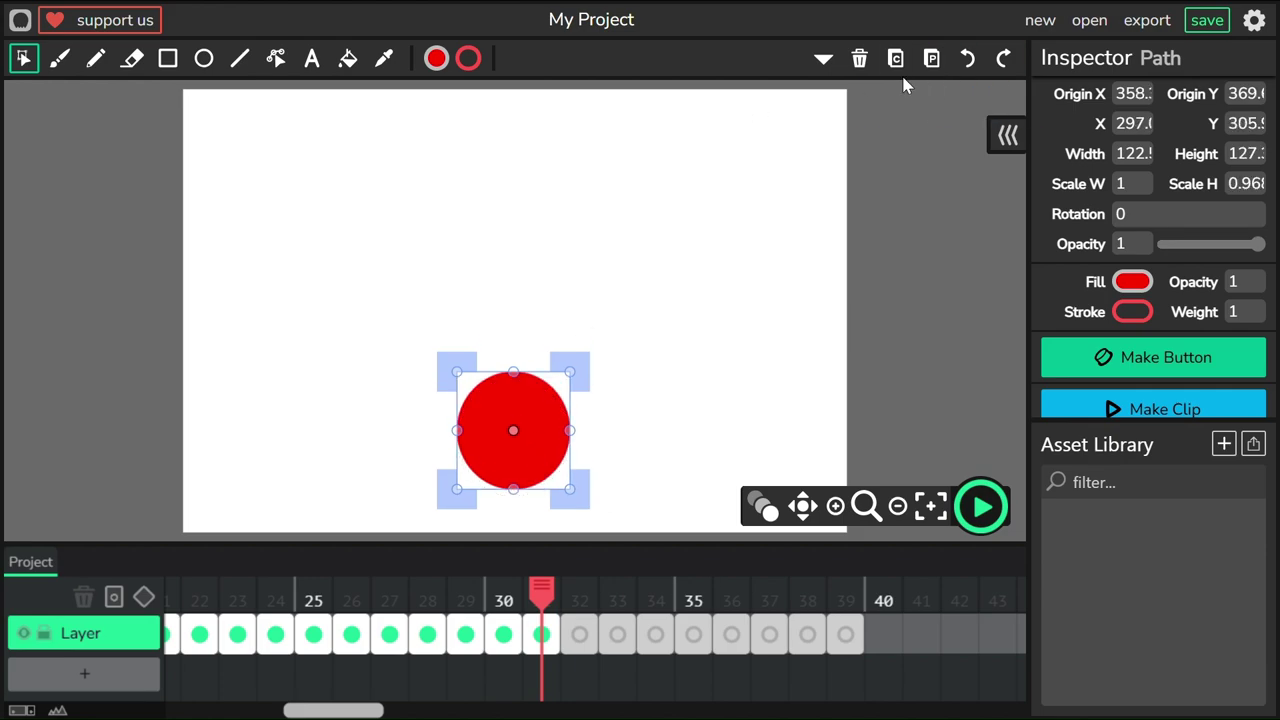
# Paste the ball on frames 32 and 33 and adjust its position and shape toward the canvas floor
pyautogui.press('.')
pyautogui.click(931, 58)
pyautogui.press('.')
pyautogui.hotkey('ctrl', 'v')
pyautogui.moveTo(512, 502); pyautogui.dragTo(538, 482)
# Paste the ball on frames 34 and 35, moving it closer to the canvas floor
pyautogui.press('.')
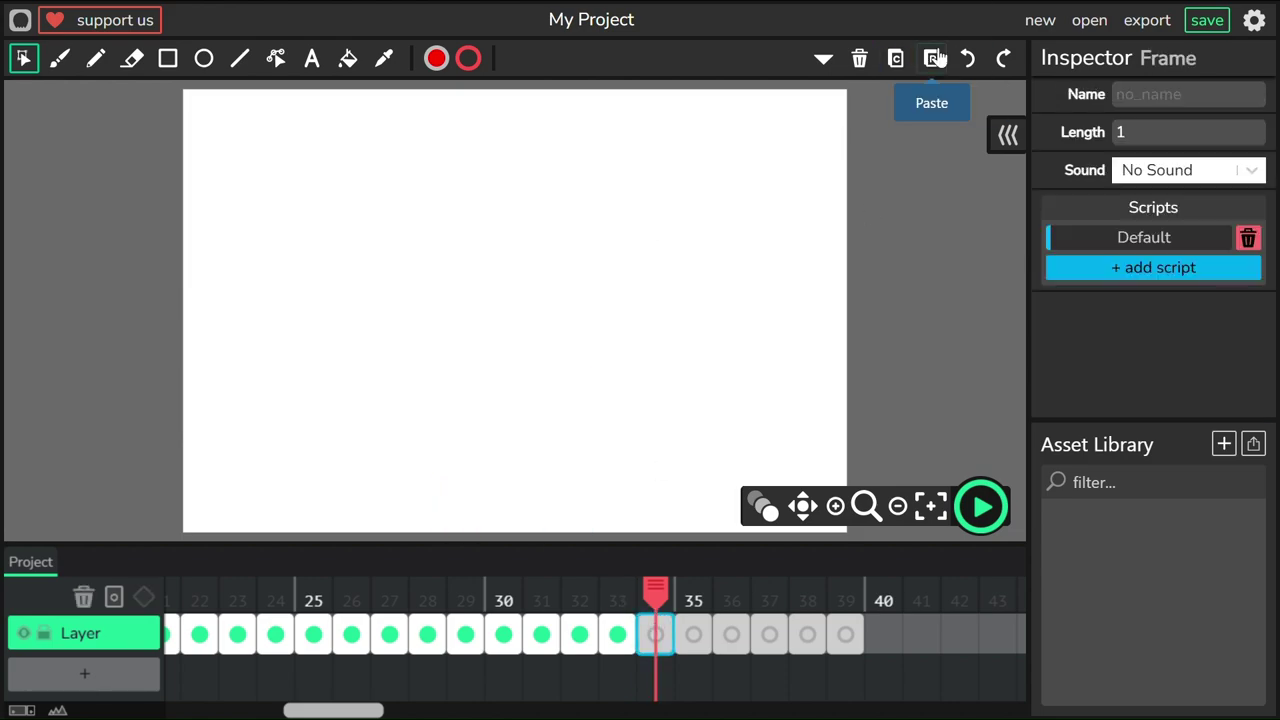
pyautogui.click(931, 58)
pyautogui.moveTo(527, 503)
pyautogui.mouseDown()
pyautogui.moveTo(513, 512)
pyautogui.moveTo(544, 513)
pyautogui.moveTo(534, 527)
pyautogui.mouseUp()
pyautogui.click(693, 634)
pyautogui.hotkey('ctrl', 'v')
# Paste the ball on frames 36 and 37, squashing it to about 90 high against the canvas floor on frame 37
pyautogui.press('.')
pyautogui.hotkey('ctrl', 'v')
pyautogui.hotkey('ctrl', 'c')
pyautogui.press('.')
pyautogui.hotkey('ctrl', 'v')
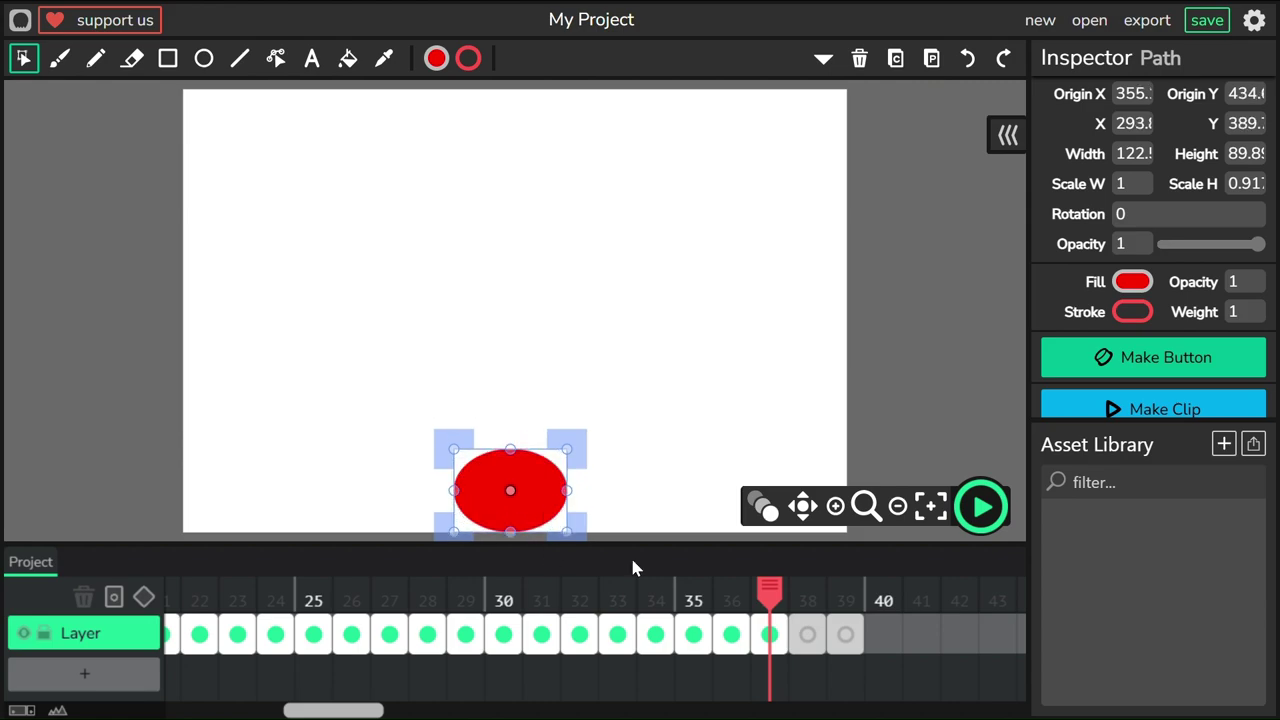
# Play the animation from the first frame to review the ball's fall and squash
pyautogui.press('space')
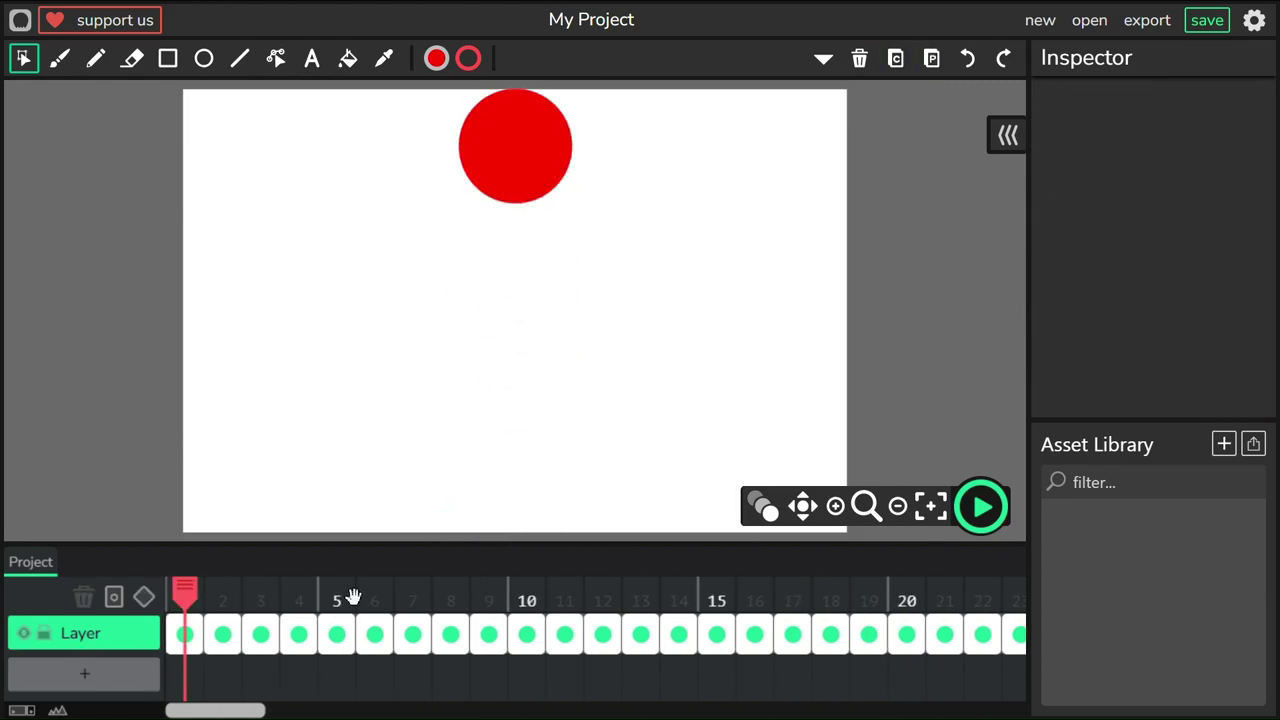
pyautogui.click(980, 507)
pyautogui.moveTo(895, 590); pyautogui.dragTo(750, 634)
pyautogui.click(967, 58)
# Add blank frames to the layer through frame 51
pyautogui.click(657, 635)
pyautogui.click(696, 635)
pyautogui.click(734, 634)
pyautogui.click(772, 634)
pyautogui.click(810, 634)
pyautogui.click(848, 634)
# Copy the squashed ball from frame 38 and paste it on frame 39, stretching it slightly upward
pyautogui.click(362, 634)
pyautogui.hotkey('ctrl', 'c')
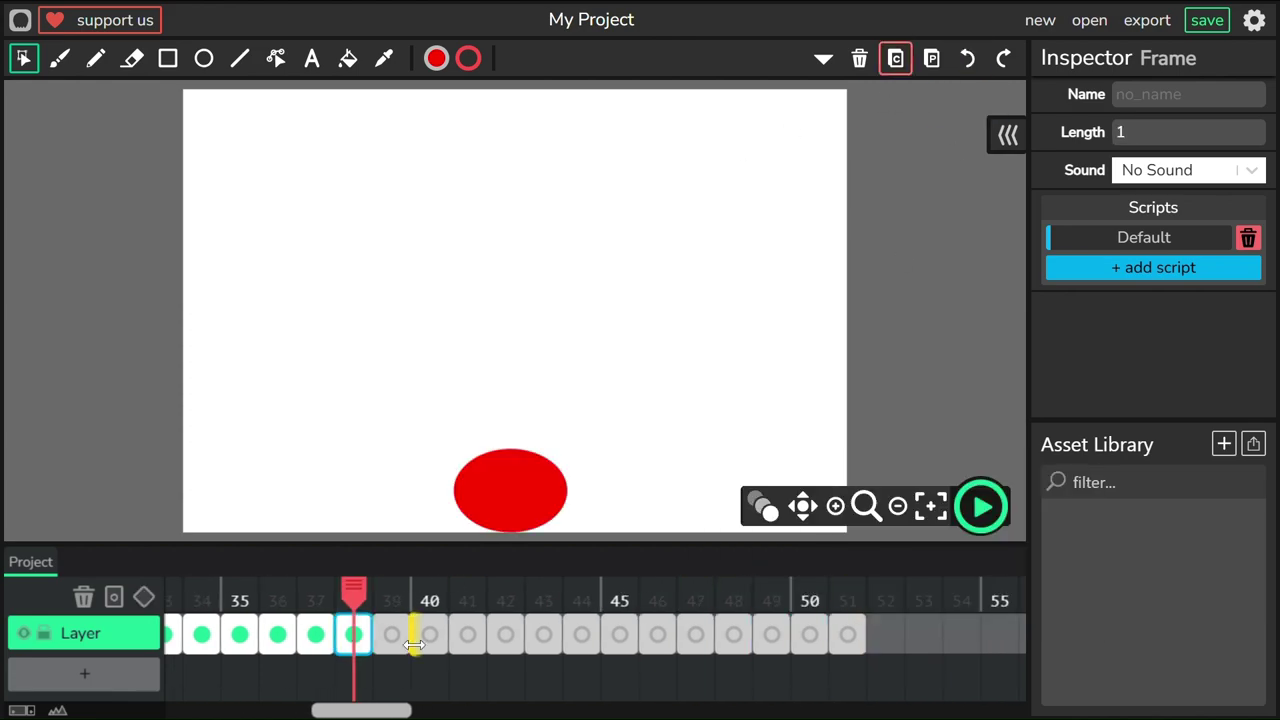
pyautogui.click(408, 630)
pyautogui.hotkey('ctrl', 'v')
pyautogui.moveTo(527, 510); pyautogui.dragTo(527, 505)
pyautogui.moveTo(510, 445); pyautogui.dragTo(510, 440)
# Copy the ball to frame 40 and stretch its upper edge slightly higher
pyautogui.hotkey('ctrl', 'c')
pyautogui.click(429, 634)
pyautogui.hotkey('ctrl', 'v')
pyautogui.moveTo(530, 517); pyautogui.dragTo(549, 509)
pyautogui.hotkey('ctrl', 'z')
pyautogui.moveTo(510, 436); pyautogui.dragTo(510, 432)
pyautogui.click(926, 214)
# Copy the ball from frame 40 to frame 41, raising it slightly and stretching it taller
pyautogui.click(896, 58)
pyautogui.hotkey('ctrl', 'a')
pyautogui.click(467, 634)
pyautogui.click(931, 58)
pyautogui.moveTo(548, 476); pyautogui.dragTo(548, 468)
pyautogui.moveTo(510, 425); pyautogui.dragTo(510, 419)
# Copy the ball onto frames 42 through 44, lifting it off the canvas floor
pyautogui.click(896, 58)
pyautogui.press('.')
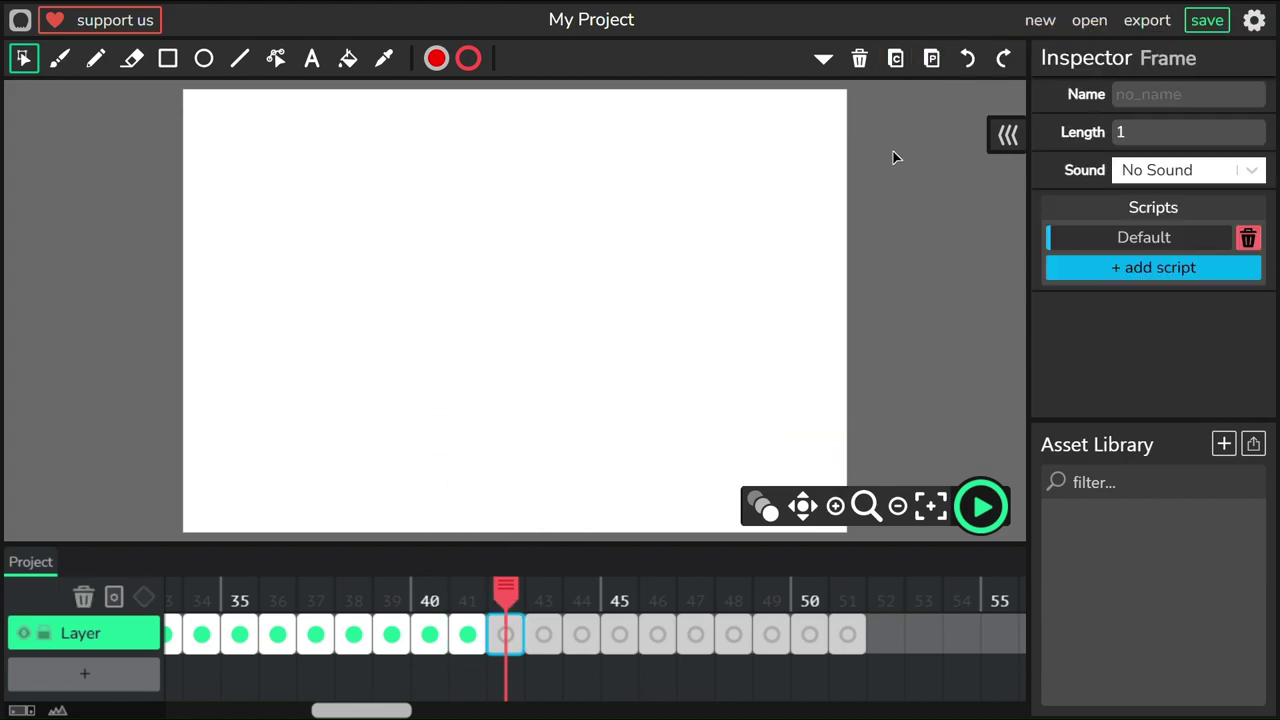
pyautogui.hotkey('ctrl', 'v')
pyautogui.moveTo(527, 467); pyautogui.dragTo(527, 454)
pyautogui.press('.')
pyautogui.click(931, 58)
pyautogui.press('.')
pyautogui.click(922, 62)
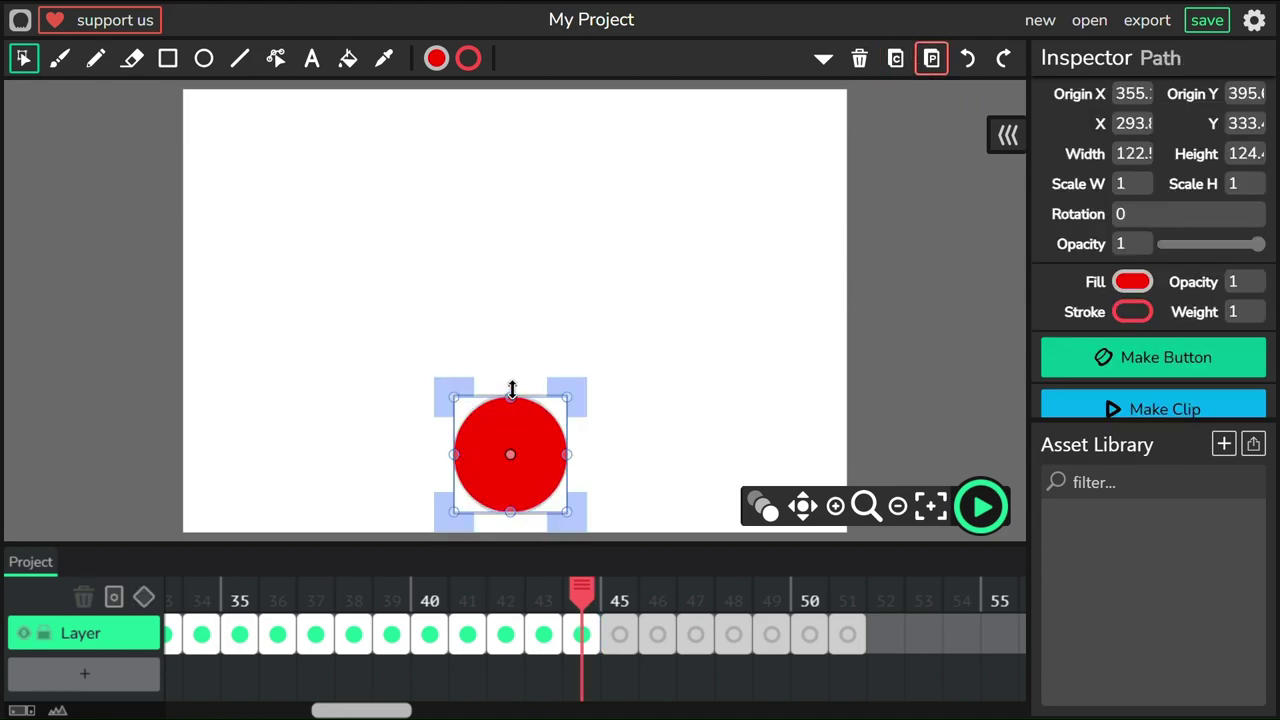
pyautogui.moveTo(540, 458); pyautogui.dragTo(540, 450)
# Paste the ball on frame 45, stretching it slightly taller and moving it up
pyautogui.hotkey('ctrl', 'c')
pyautogui.press('.')
pyautogui.hotkey('ctrl', 'v')
pyautogui.moveTo(510, 383); pyautogui.dragTo(510, 377)
pyautogui.hotkey('ctrl', 'c')
pyautogui.moveTo(543, 443); pyautogui.dragTo(543, 424)
# Paste the ball on frames 46 through 48, stretching it into a taller oval on frame 46
pyautogui.press('.')
pyautogui.hotkey('ctrl', 'v')
pyautogui.moveTo(510, 361); pyautogui.dragTo(507, 318)
pyautogui.hotkey('ctrl', 'c')
pyautogui.press('.')
pyautogui.hotkey('ctrl', 'v')
pyautogui.press('.')
pyautogui.hotkey('ctrl', 'v')
pyautogui.hotkey('ctrl', 'z')
# Paste the ball on frames 49 and 50, moving the roughly 171 high oval slightly up on frame 50
pyautogui.click(895, 58)
pyautogui.press('.')
pyautogui.hotkey('ctrl', 'v')
pyautogui.click(895, 58)
pyautogui.press('.')
pyautogui.click(931, 58)
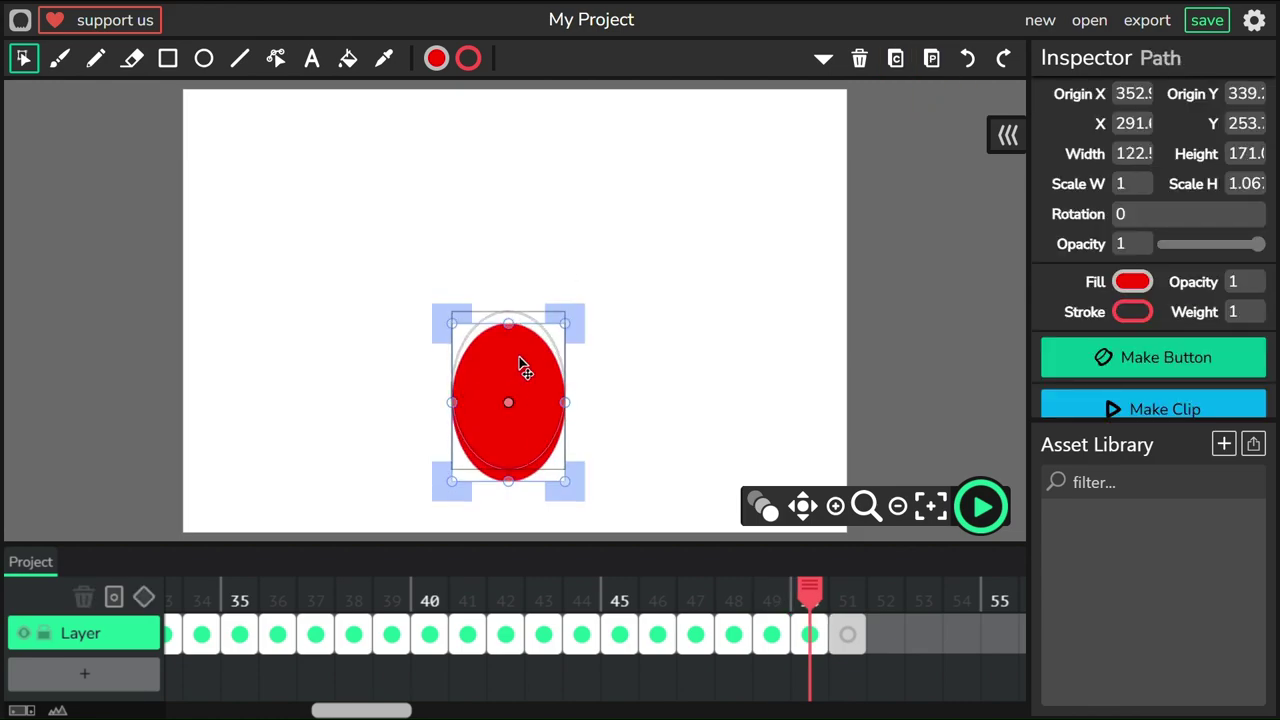
pyautogui.moveTo(519, 363); pyautogui.dragTo(519, 350)
# Add blank frames to the layer through frame 65
pyautogui.click(895, 58)
pyautogui.click(888, 634)
pyautogui.click(926, 634)
pyautogui.click(964, 634)
pyautogui.click(1002, 634)
pyautogui.click(523, 634)
pyautogui.click(561, 634)
pyautogui.moveTo(599, 645); pyautogui.dragTo(866, 635)
# Copy the ball from frame 50 onto frames 51 and 52, raising it and stretching it to about 181 high
pyautogui.click(295, 592)
pyautogui.click(532, 421)
pyautogui.hotkey('ctrl', 'c')
pyautogui.press('.')
pyautogui.hotkey('ctrl', 'v')
pyautogui.moveTo(510, 335); pyautogui.dragTo(508, 295)
pyautogui.click(895, 58)
pyautogui.press('.')
pyautogui.click(931, 58)
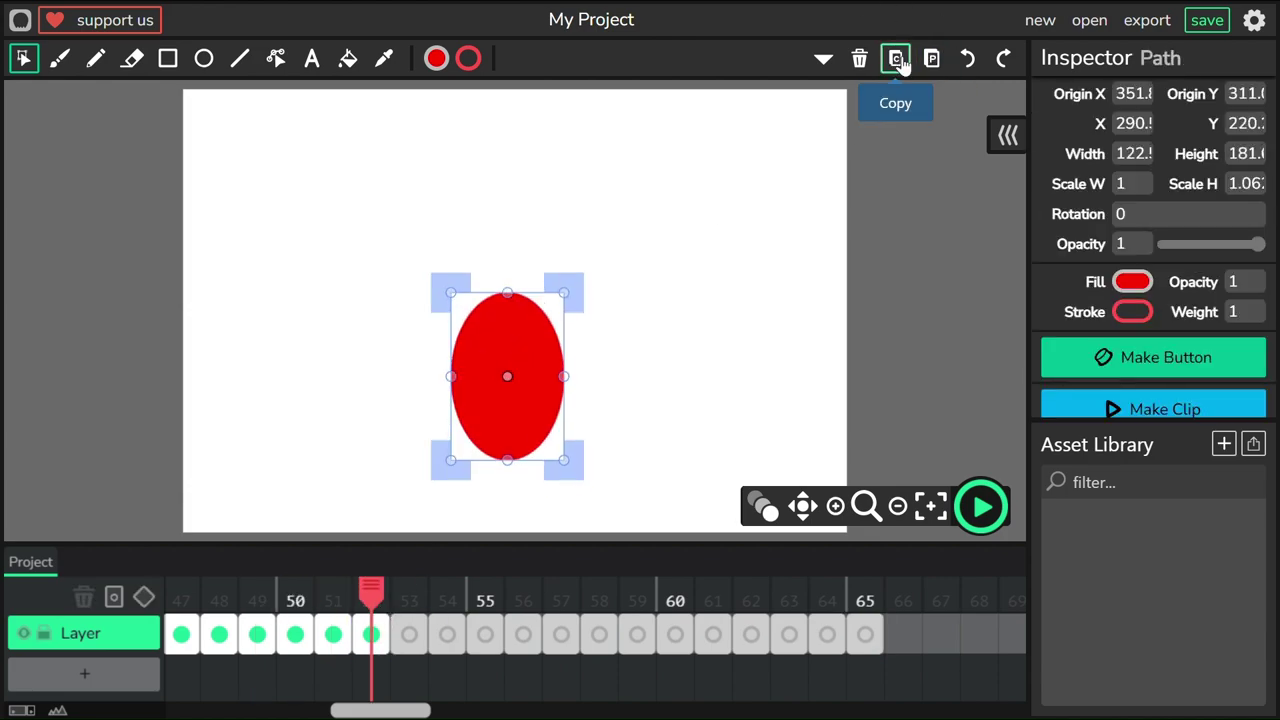
# Paste the ball on frames 53 and 54, moving it up and stretching it slightly taller
pyautogui.click(899, 60)
pyautogui.press('.')
pyautogui.click(921, 62)
pyautogui.press('.')
pyautogui.hotkey('ctrl', 'v')
pyautogui.moveTo(516, 345); pyautogui.dragTo(516, 334)
pyautogui.moveTo(507, 281); pyautogui.dragTo(507, 274)
pyautogui.moveTo(512, 365); pyautogui.dragTo(540, 324)
# Paste the ball on frames 55 and 56, adjusting the upper edge of the oval on frame 56
pyautogui.click(895, 58)
pyautogui.press('.')
pyautogui.click(931, 58)
pyautogui.click(525, 640)
pyautogui.press('.')
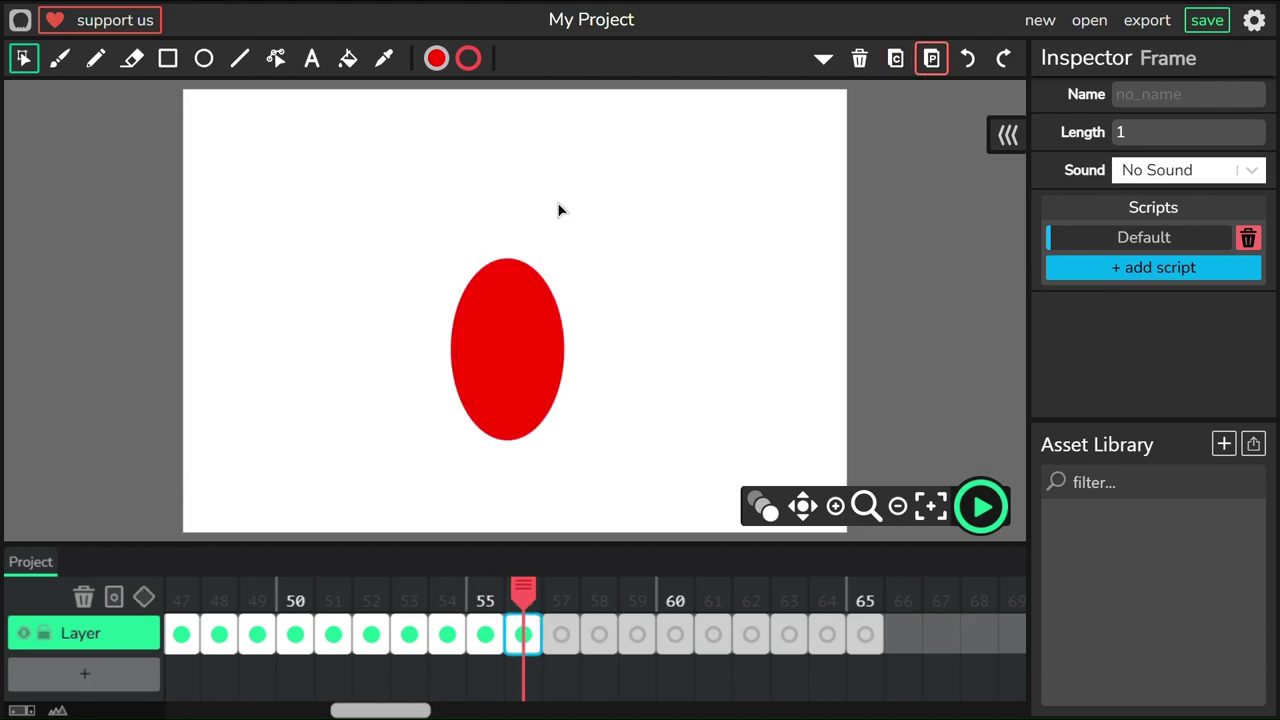
pyautogui.hotkey('ctrl', 'v')
pyautogui.moveTo(508, 256); pyautogui.dragTo(512, 256)
# Copy the ball onto frames 57 and 58 as a tall oval about 207 high
pyautogui.click(895, 58)
pyautogui.click(560, 634)
pyautogui.click(931, 58)
pyautogui.click(895, 58)
pyautogui.press('.')
pyautogui.click(931, 58)
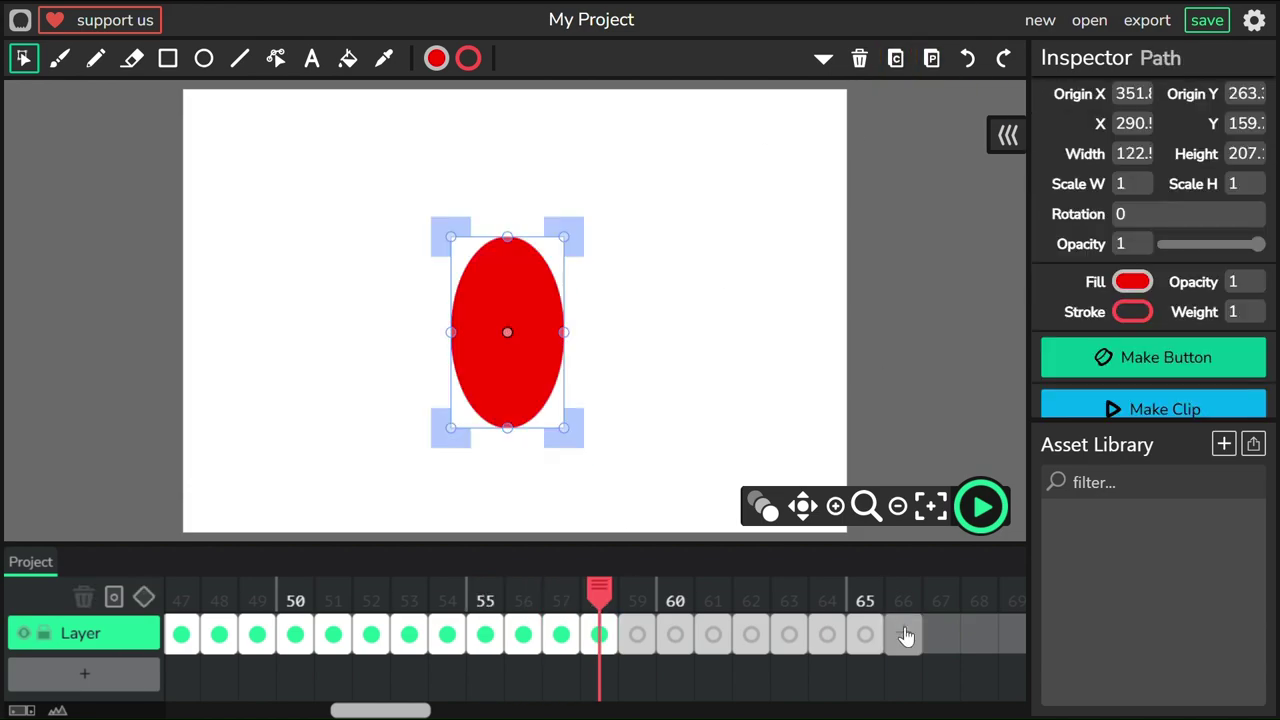
# Add blank frames to the layer through frame 75
pyautogui.press('.')
pyautogui.press('.')
pyautogui.press('.')
pyautogui.press('.')
pyautogui.press('.')
pyautogui.press('.')
pyautogui.press('.')
pyautogui.press('.')
pyautogui.press('.')
pyautogui.press('.')
pyautogui.press('.')
pyautogui.press('.')
pyautogui.press('.')
pyautogui.press('.')
pyautogui.press('.')
pyautogui.press('.')
pyautogui.press('.')
pyautogui.moveTo(760, 598); pyautogui.dragTo(177, 600)
# Copy the ball from frame 58 onto frames 59 and 60, shortening it to about 192 high and moving it up
pyautogui.click(895, 58)
pyautogui.press('.')
pyautogui.click(931, 58)
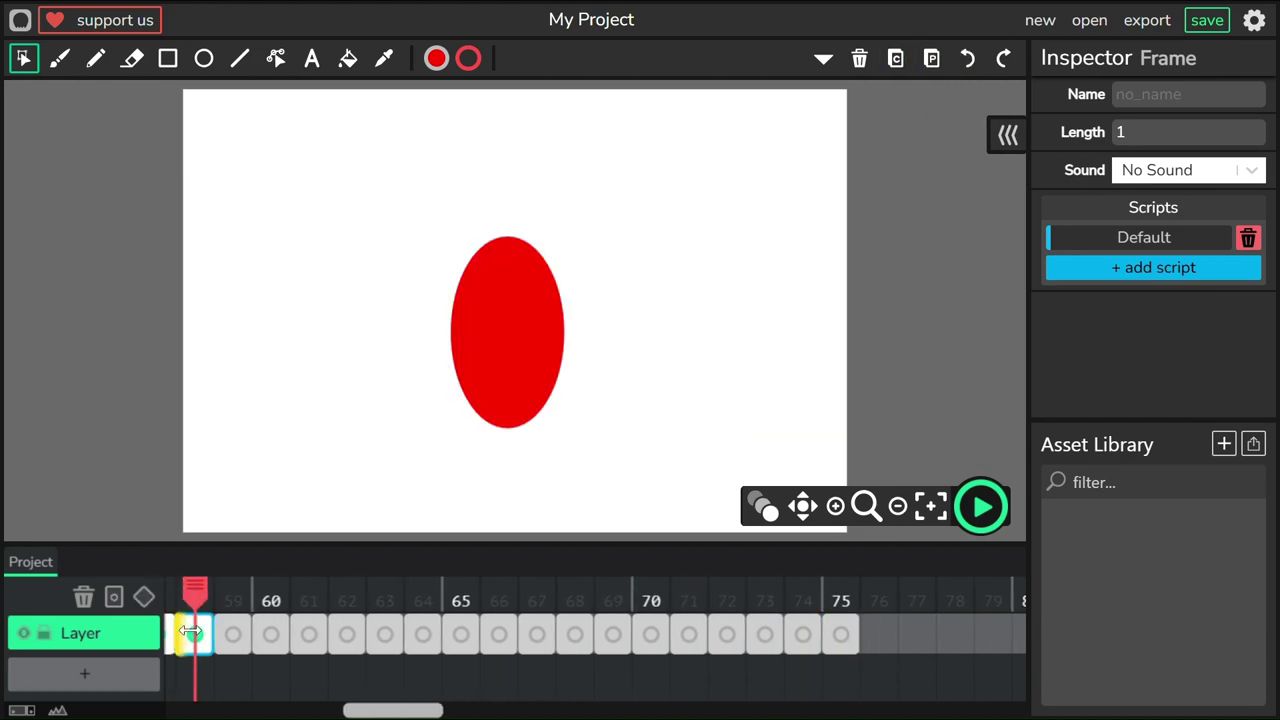
pyautogui.press(',')
pyautogui.hotkey('ctrl', 'a')
pyautogui.click(895, 58)
pyautogui.press('.')
pyautogui.click(932, 60)
pyautogui.moveTo(509, 238); pyautogui.dragTo(509, 243)
pyautogui.moveTo(517, 286)
pyautogui.mouseDown()
pyautogui.moveTo(501, 287)
pyautogui.moveTo(514, 258)
pyautogui.moveTo(523, 276)
pyautogui.mouseUp()
pyautogui.click(968, 58)
pyautogui.click(265, 676)
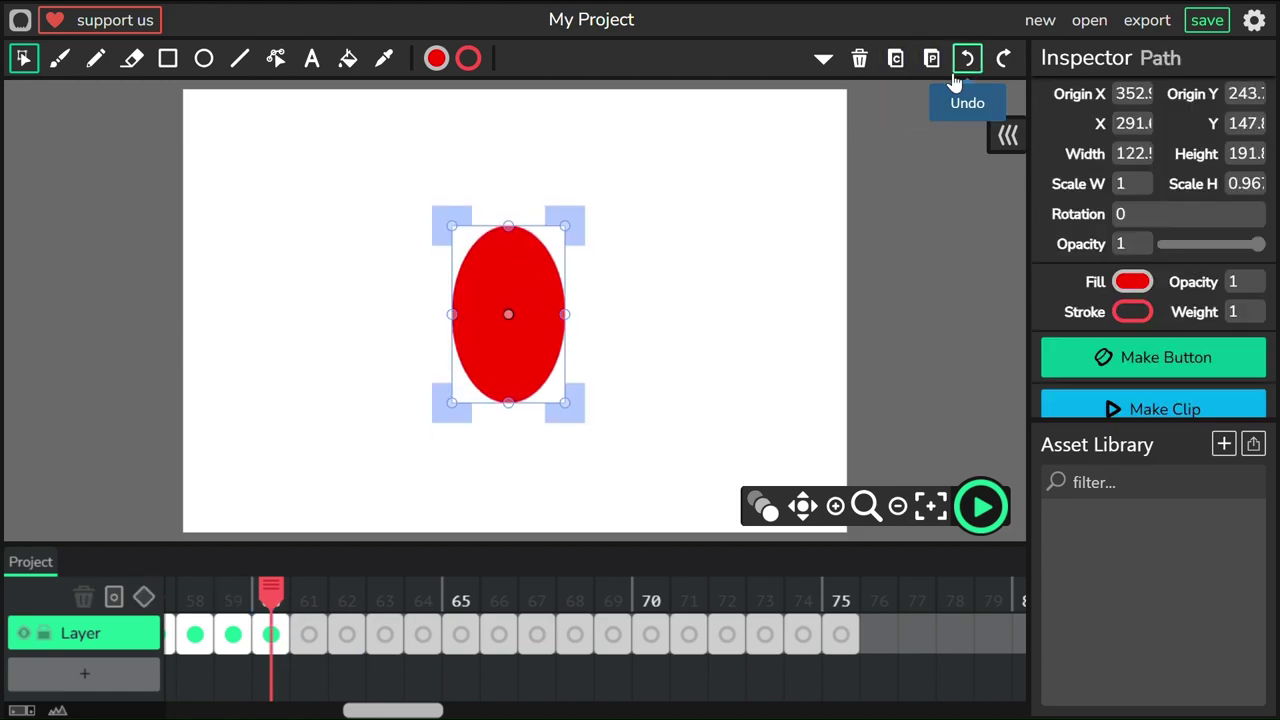
# Copy the ball to frame 61 and shorten it from its upper edge
pyautogui.click(890, 68)
pyautogui.press('Right')
pyautogui.hotkey('ctrl', 'v')
pyautogui.moveTo(506, 232); pyautogui.dragTo(513, 257)
pyautogui.click(894, 58)
# Paste the ball on frames 62 and 63, shortening it to about 165 high and moving it up on frame 63
pyautogui.press('Right')
pyautogui.hotkey('ctrl', 'v')
pyautogui.click(894, 58)
pyautogui.press('Right')
pyautogui.hotkey('ctrl', 'v')
pyautogui.moveTo(560, 200); pyautogui.dragTo(560, 214)
pyautogui.moveTo(531, 284); pyautogui.dragTo(531, 270)
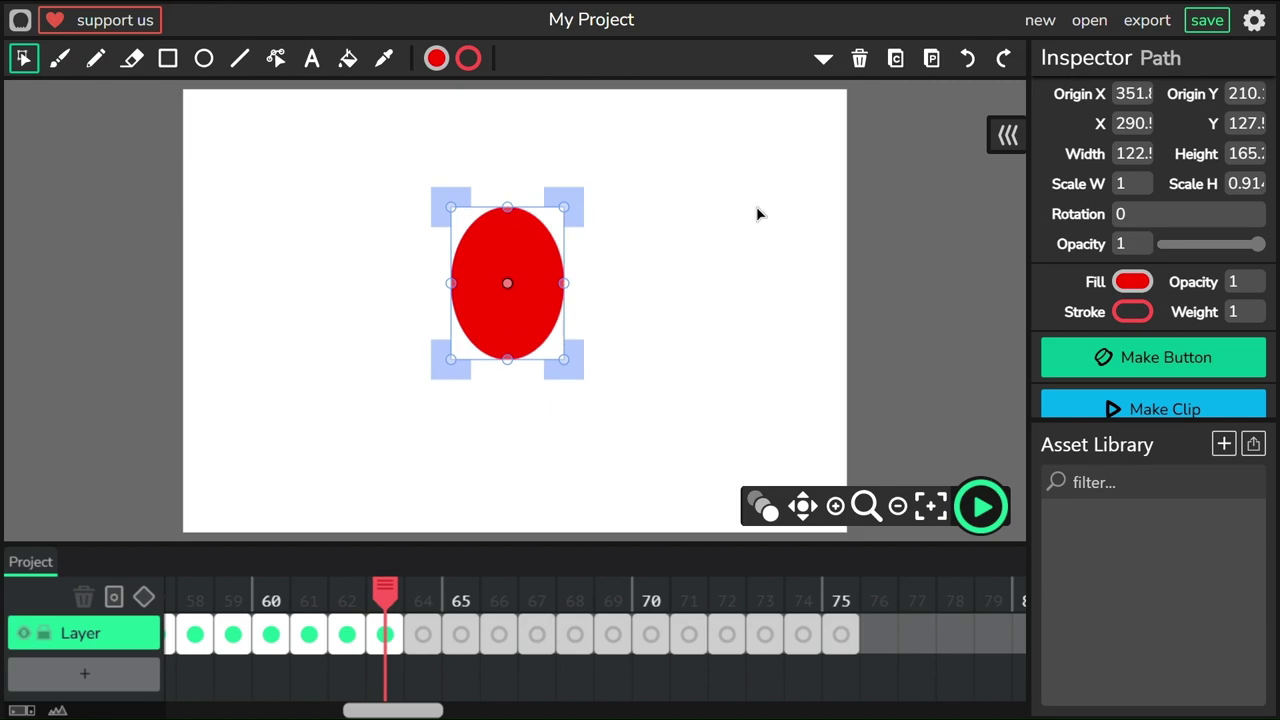
# Copy the ball onto frames 64 and 65, moving it further up the canvas
pyautogui.hotkey('ctrl', 'c')
pyautogui.press('Right')
pyautogui.hotkey('ctrl', 'v')
pyautogui.moveTo(514, 223); pyautogui.dragTo(508, 201)
pyautogui.click(894, 58)
pyautogui.press('Right')
pyautogui.hotkey('ctrl', 'v')
pyautogui.moveTo(530, 248); pyautogui.dragTo(530, 233)
# Copy the ball to frame 66, shortening it slightly and moving it up
pyautogui.click(894, 58)
pyautogui.press('Right')
pyautogui.click(931, 58)
pyautogui.moveTo(507, 186); pyautogui.dragTo(507, 190)
pyautogui.moveTo(537, 250); pyautogui.dragTo(525, 232)
# Paste the ball on frames 67 and 68, raising it higher on frame 68
pyautogui.press('Right')
pyautogui.hotkey('ctrl', 'v')
pyautogui.click(894, 58)
pyautogui.press('Right')
pyautogui.hotkey('ctrl', 'v')
pyautogui.moveTo(510, 297); pyautogui.dragTo(522, 239)
# Play the animation from the first frame to review the ball's fall and rebound, and stop the playback
pyautogui.click(981, 506)
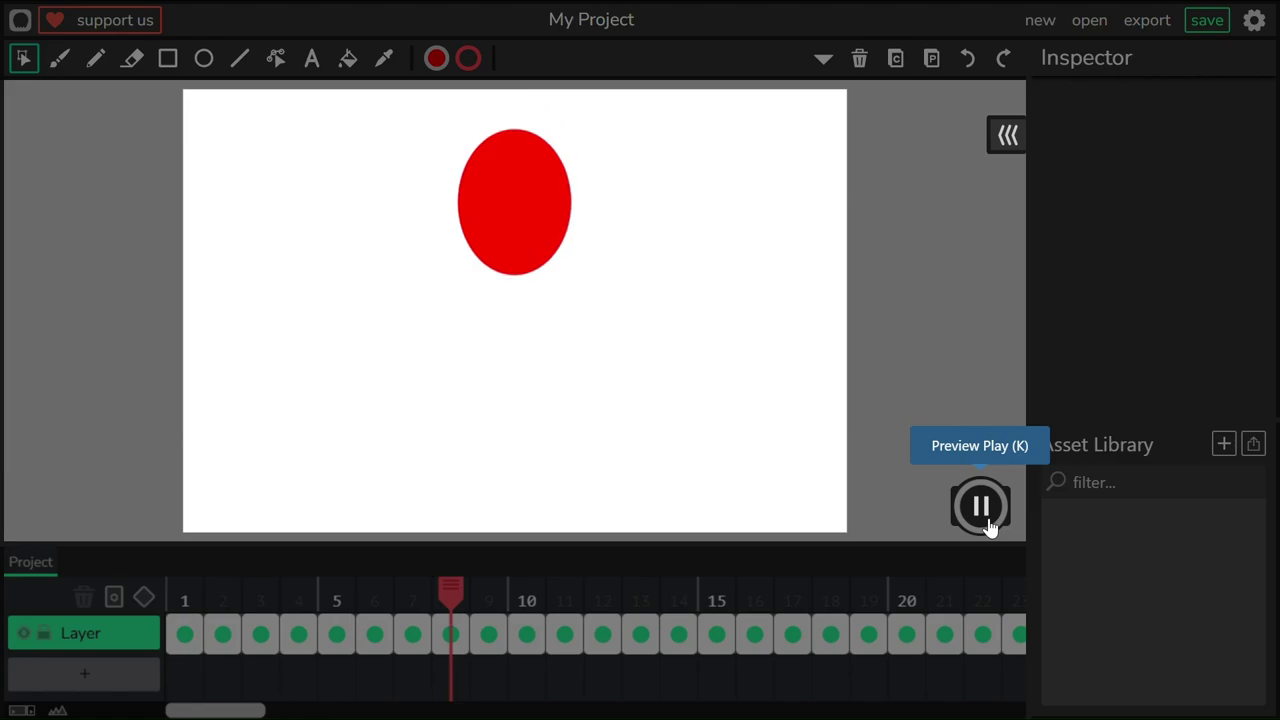
pyautogui.click(981, 506)
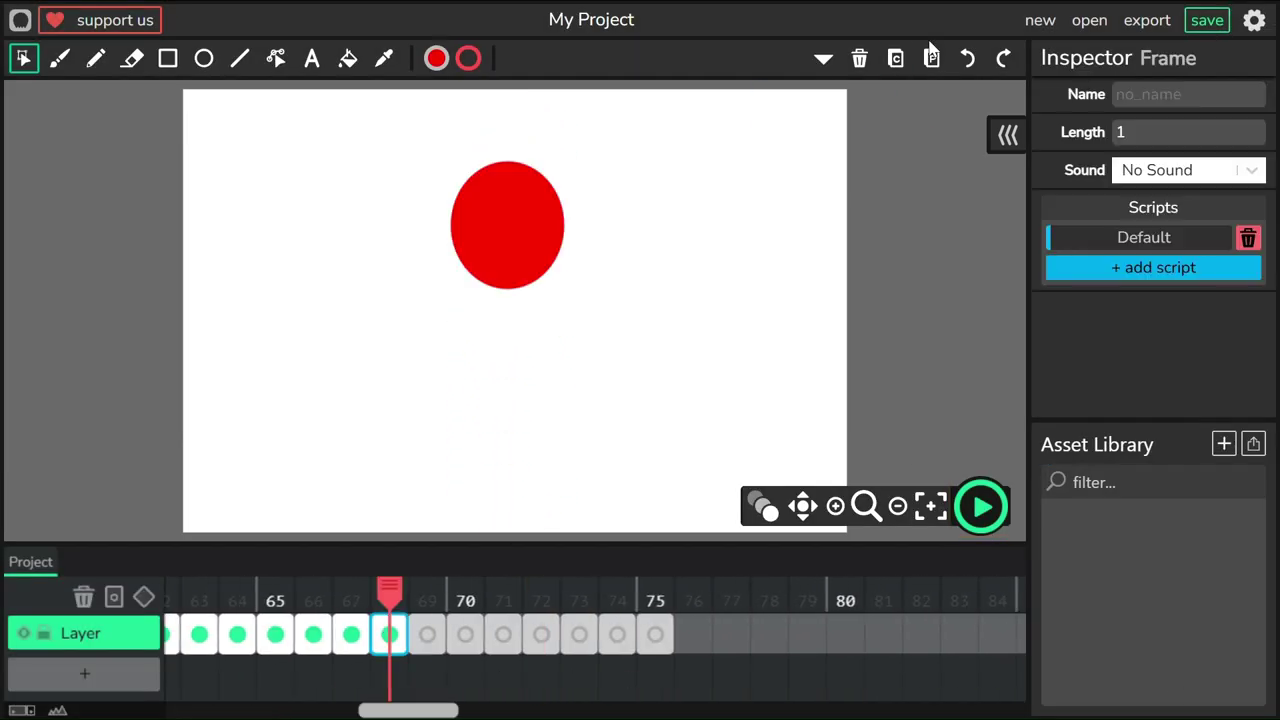
# Copy the ball onto frames 69 and 70, moving it up the canvas and shortening it slightly on frame 70
pyautogui.click(895, 58)
pyautogui.press('Right')
pyautogui.hotkey('ctrl', 'v')
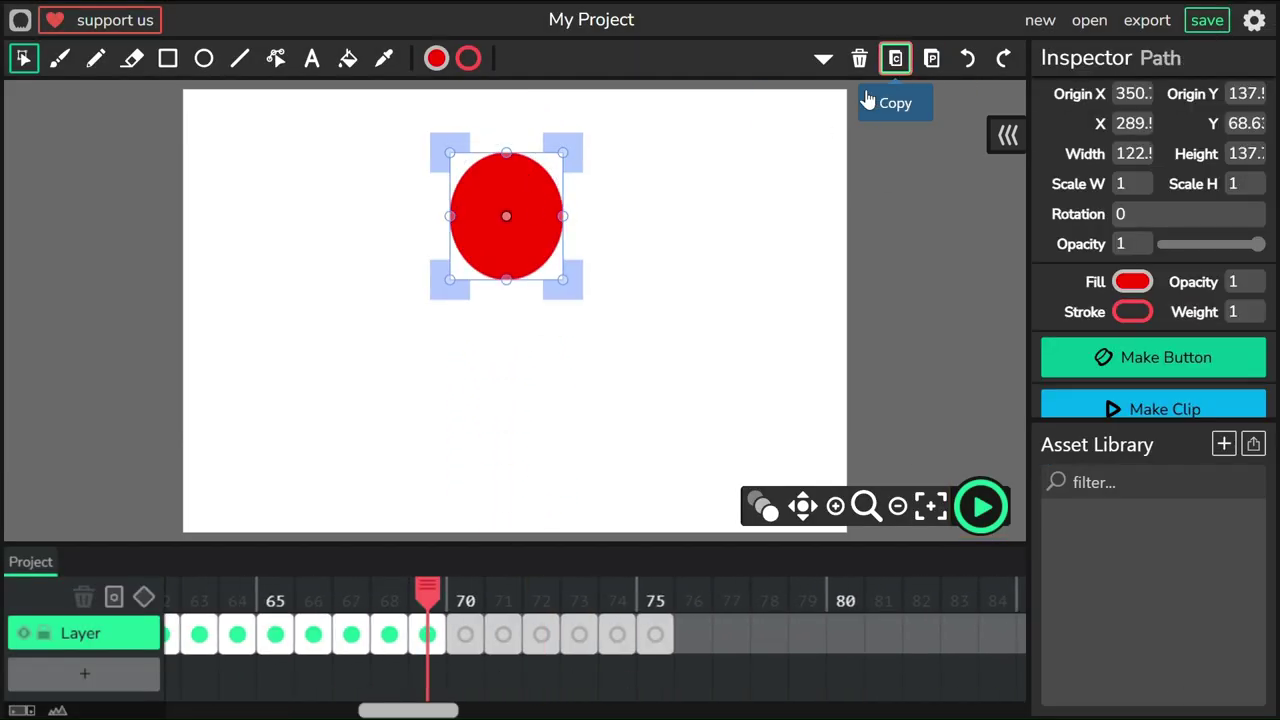
pyautogui.click(895, 58)
pyautogui.press('Right')
pyautogui.hotkey('ctrl', 'v')
pyautogui.moveTo(507, 275); pyautogui.dragTo(507, 270)
# Copy the ball onto frames 71 and 72, continuing its gradual rise up the canvas
pyautogui.click(895, 58)
pyautogui.moveTo(551, 229); pyautogui.dragTo(520, 221)
pyautogui.press('Right')
pyautogui.click(931, 58)
pyautogui.hotkey('ctrl', 'z')
pyautogui.hotkey('ctrl', 'c')
pyautogui.press('Right')
pyautogui.hotkey('ctrl', 'v')
# Copy the ball from frame 72 onto frame 73 to continue the rise
pyautogui.click(895, 58)
pyautogui.press('Right')
pyautogui.click(931, 58)
pyautogui.press('Escape')
pyautogui.click(521, 210)
# Copy the ball onto frames 74 and 75, bringing it close to the canvas's upper edge
pyautogui.click(896, 58)
pyautogui.press('Right')
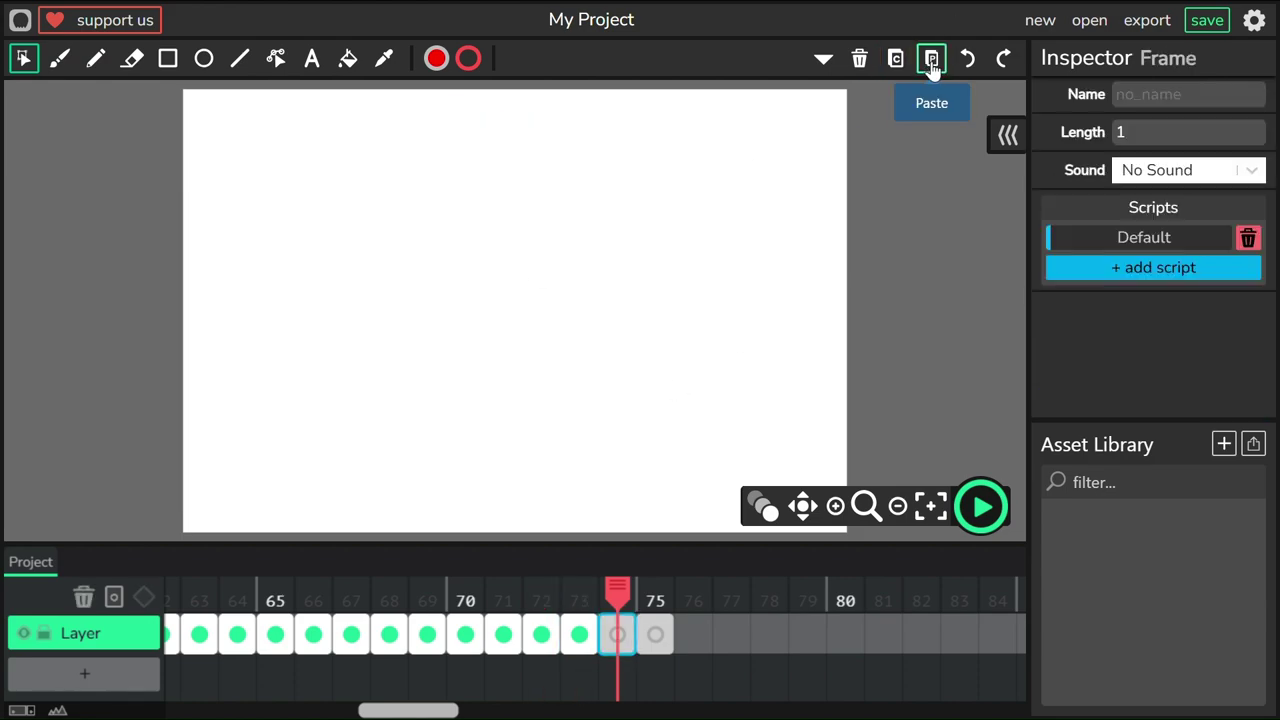
pyautogui.click(931, 58)
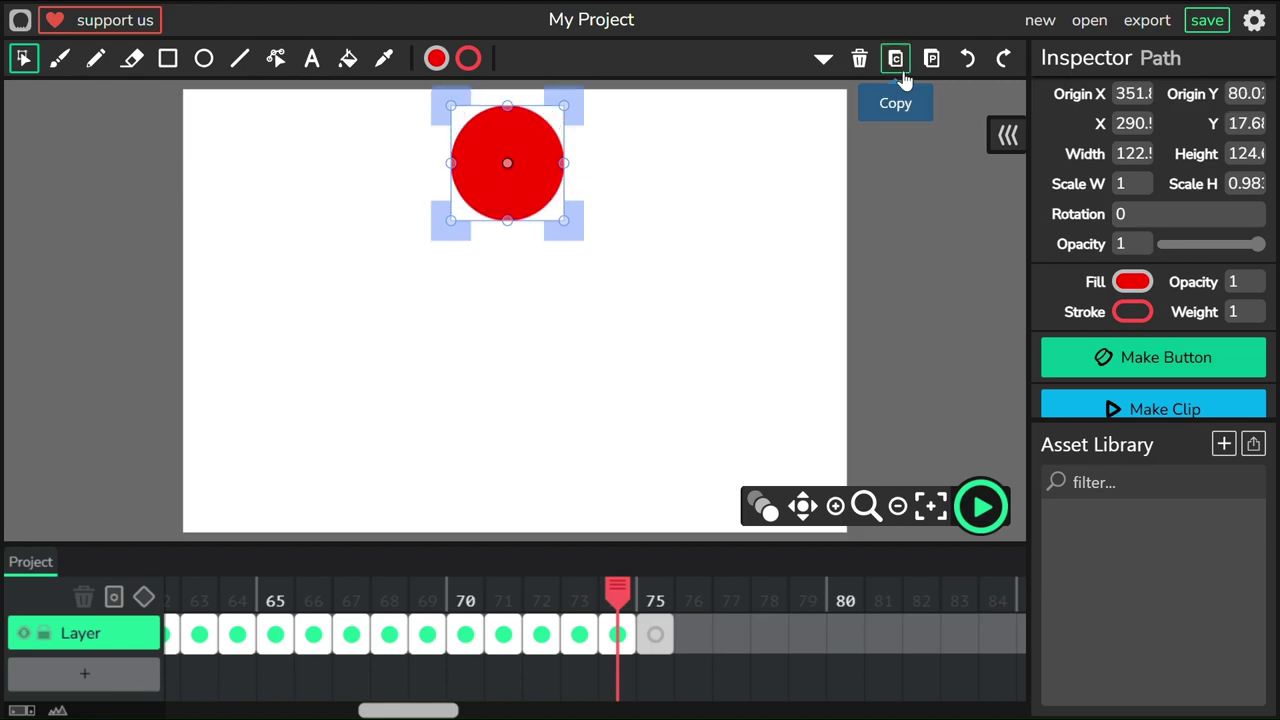
pyautogui.press('Right')
pyautogui.click(931, 58)
# Add empty frames to the layer after frame 75, and paste the ball on frames 76 and 77, raising it slightly on frame 77
pyautogui.moveTo(693, 635); pyautogui.dragTo(950, 635)
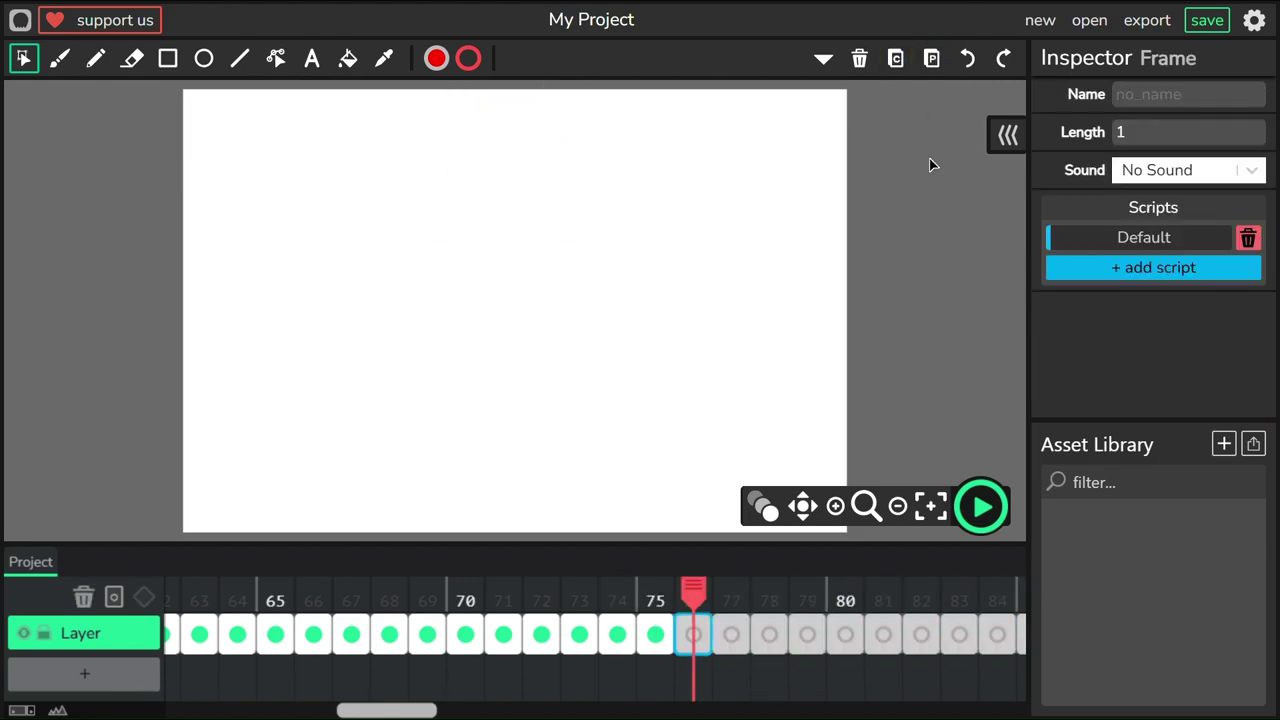
pyautogui.click(931, 58)
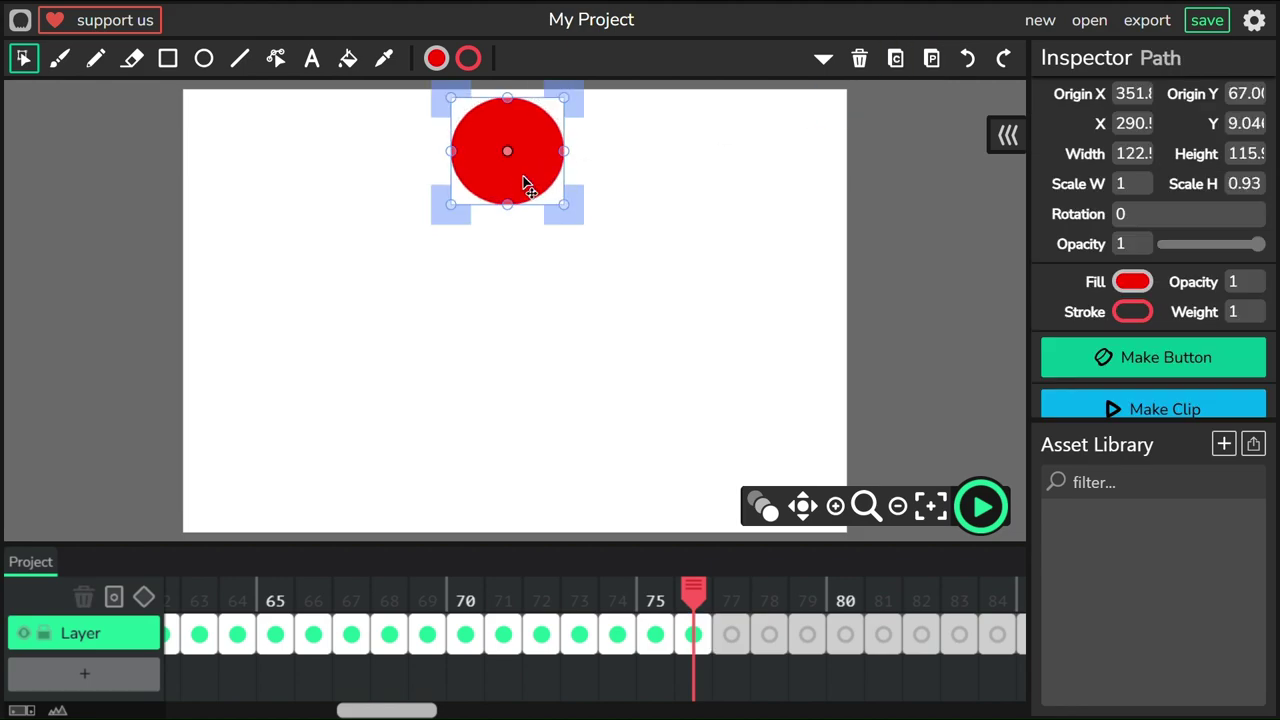
pyautogui.click(930, 62)
pyautogui.moveTo(519, 175); pyautogui.dragTo(517, 172)
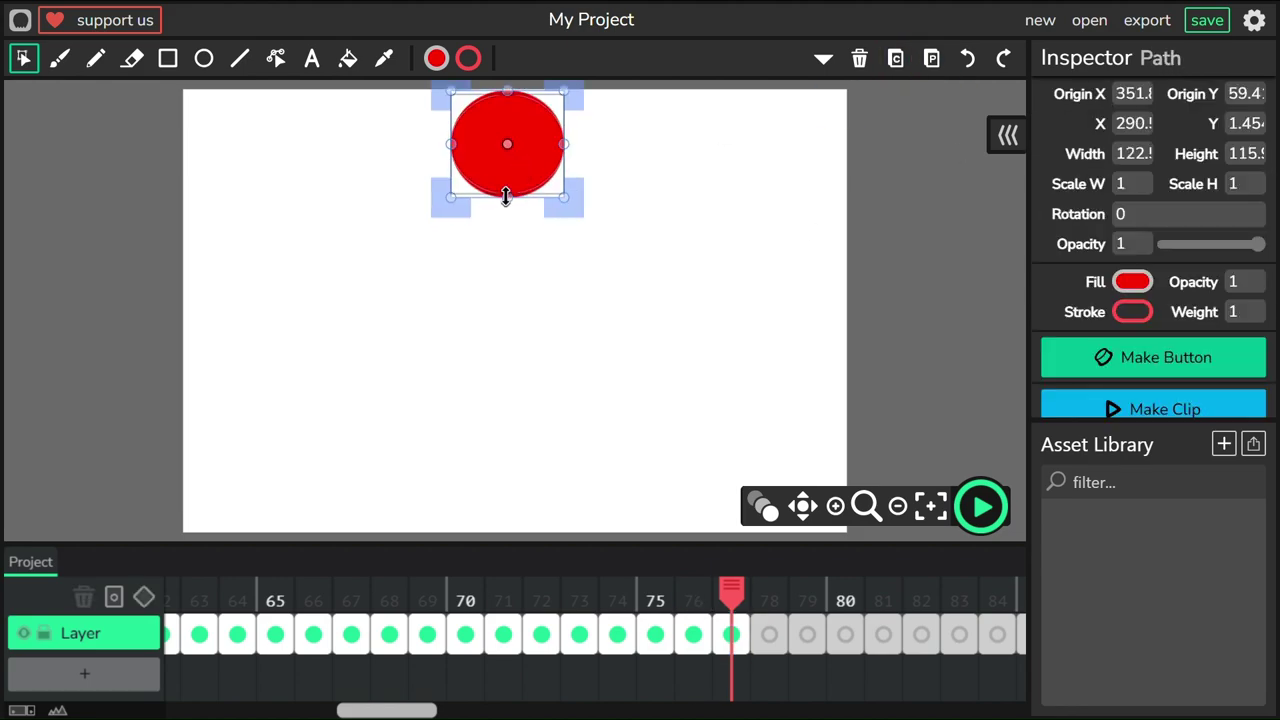